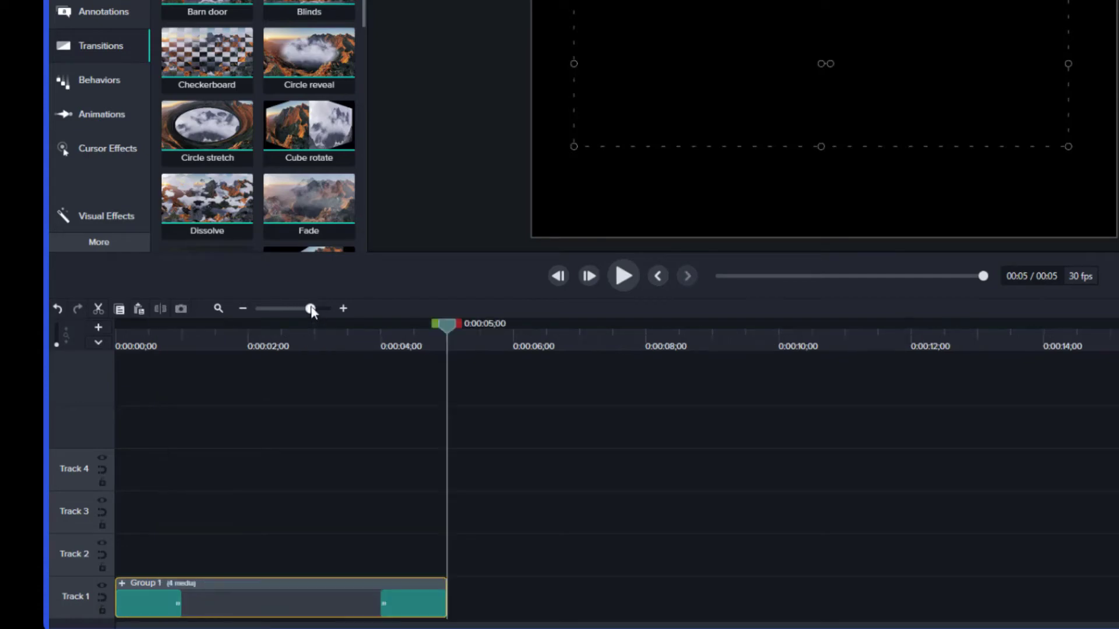
Undo the recent transition adjustment and grouping to return to the separate clips
{"action": "left_click_drag", "start_coordinate": [388, 606], "coordinate": [287, 599]}
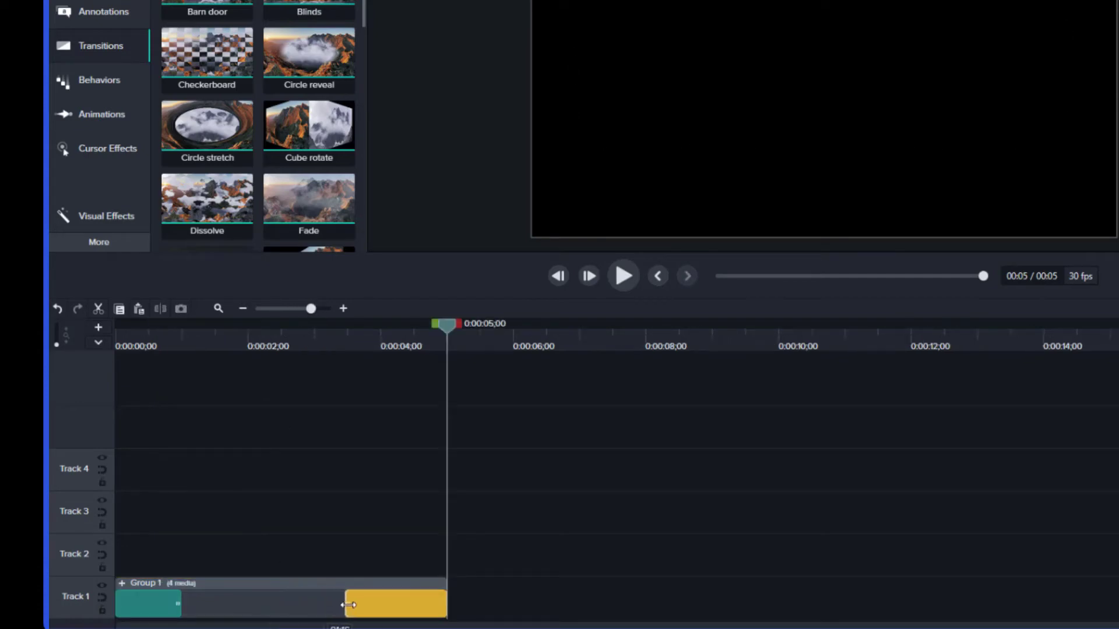
{"action": "key", "text": "ctrl+z"}
{"action": "key", "text": "ctrl+z"}
{"action": "key", "text": "ctrl+z"}
{"action": "key", "text": "ctrl+z"}
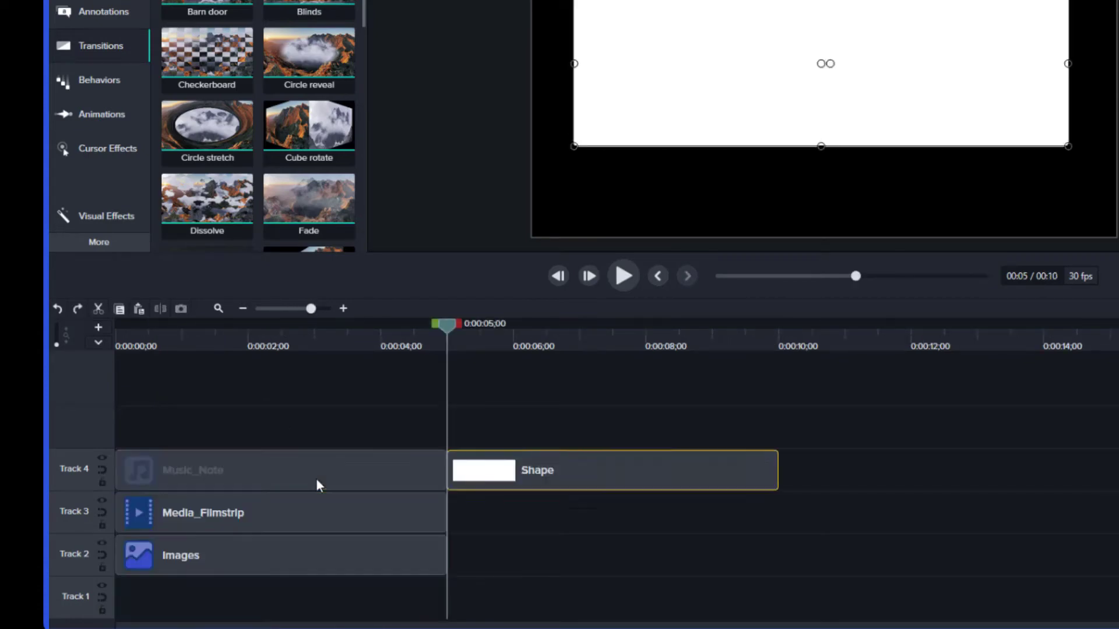
Move the Shape clip up a track and stagger the Music_Note and Media_Filmstrip clips later in time
{"action": "left_click_drag", "start_coordinate": [503, 471], "coordinate": [501, 430]}
{"action": "left_click_drag", "start_coordinate": [402, 471], "coordinate": [610, 470]}
{"action": "left_click_drag", "start_coordinate": [434, 513], "coordinate": [577, 513]}
Add transitions to the Images, Media_Filmstrip and Music_Note clips
{"action": "left_click_drag", "start_coordinate": [216, 130], "coordinate": [139, 553]}
{"action": "left_click_drag", "start_coordinate": [308, 135], "coordinate": [279, 513]}
{"action": "left_click_drag", "start_coordinate": [236, 229], "coordinate": [357, 470]}
{"action": "left_click_drag", "start_coordinate": [383, 384], "coordinate": [325, 508]}
Add another transition to the Media_Filmstrip clip and play the timeline from the start to preview it
{"action": "left_click", "coordinate": [116, 350]}
{"action": "key", "text": "space"}
{"action": "key", "text": "space"}
{"action": "left_click", "coordinate": [314, 543], "text": "ctrl"}
{"action": "left_click_drag", "start_coordinate": [309, 210], "coordinate": [292, 519]}
{"action": "key", "text": "Home"}
{"action": "key", "text": "space"}
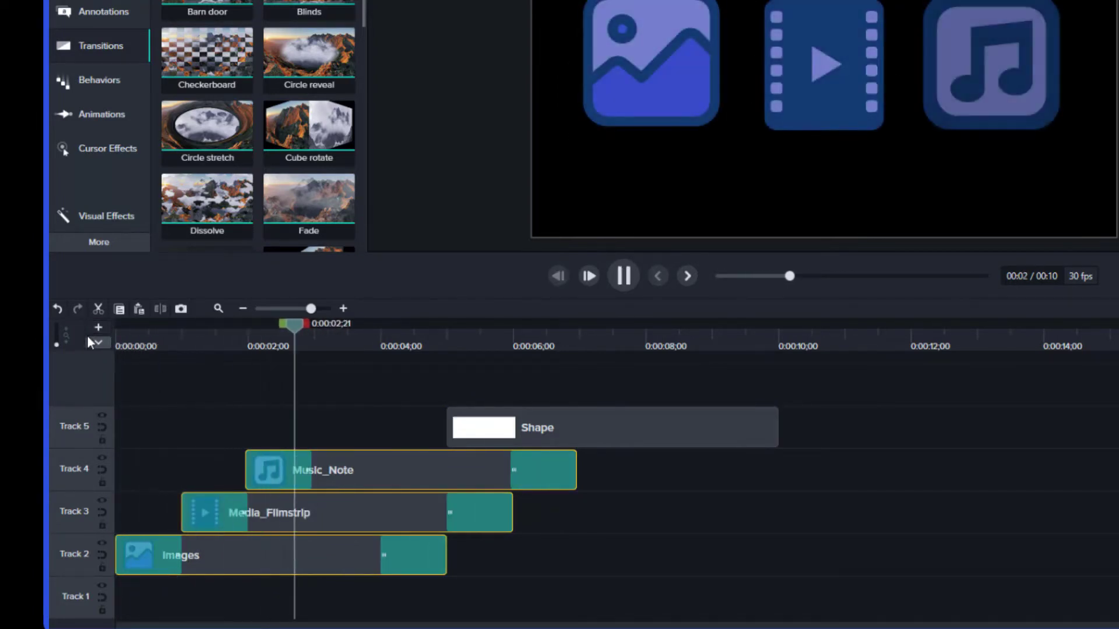
{"action": "key", "text": "space"}
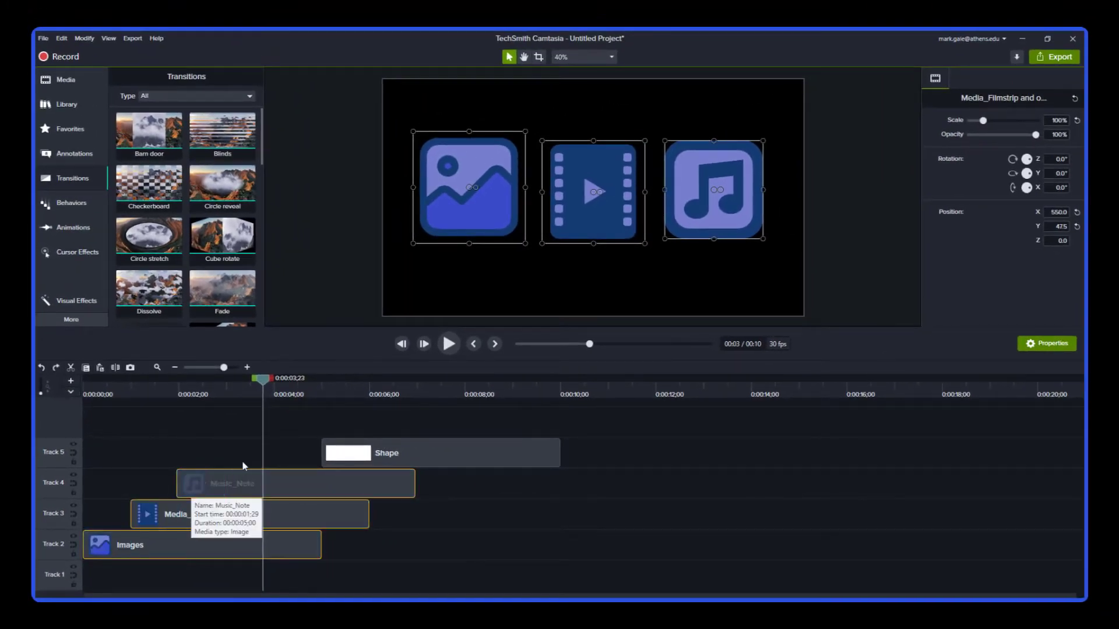
Apply a transition to the Media_Filmstrip clip and play the timeline from the beginning
{"action": "left_click_drag", "start_coordinate": [208, 222], "coordinate": [180, 514]}
{"action": "left_click", "coordinate": [98, 389]}
{"action": "key", "text": "space"}
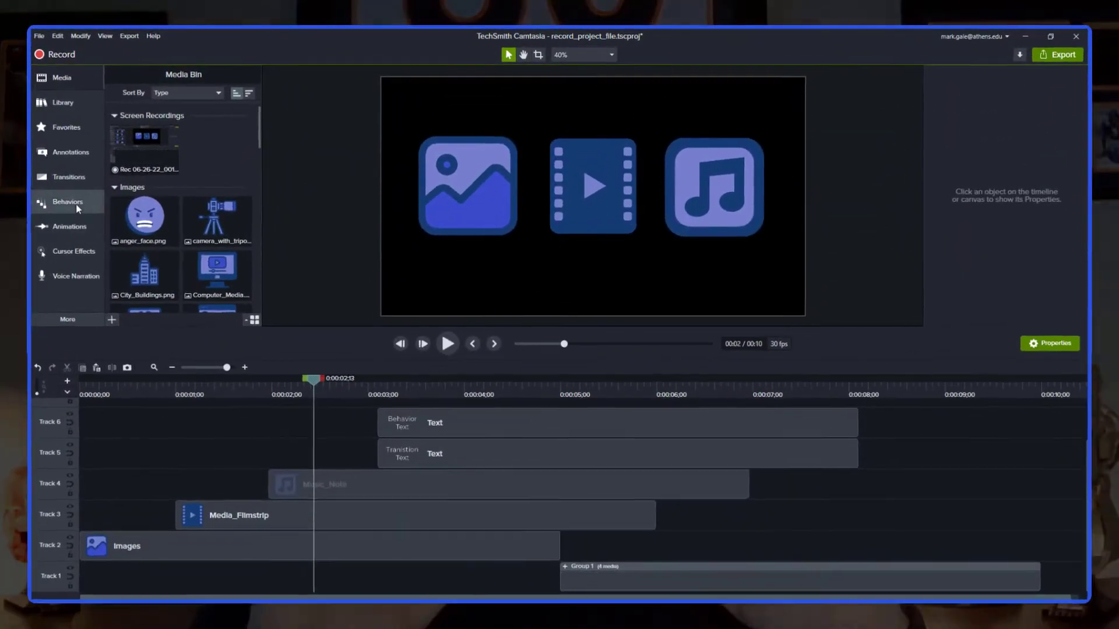
Apply the Fly In behavior to the Music_Note clip and adjust its Out speed, reviewing the Out style options
{"action": "left_click", "coordinate": [75, 203]}
{"action": "left_click_drag", "start_coordinate": [197, 177], "coordinate": [290, 494]}
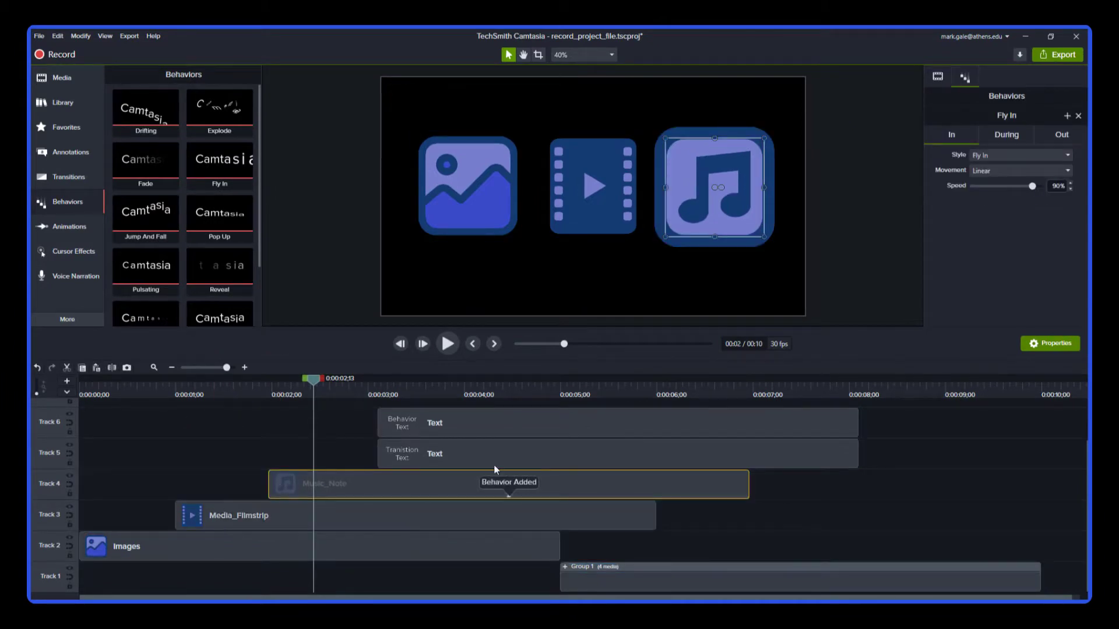
{"action": "left_click", "coordinate": [998, 137]}
{"action": "left_click", "coordinate": [1032, 135]}
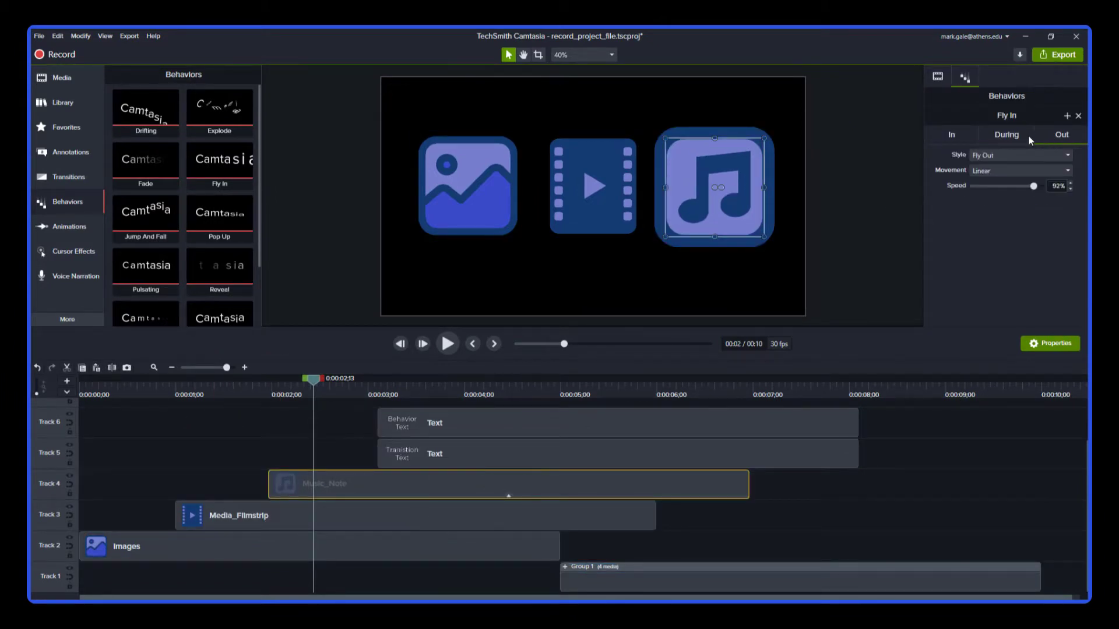
{"action": "mouse_move", "coordinate": [1033, 186]}
{"action": "left_mouse_down"}
{"action": "mouse_move", "coordinate": [1012, 185]}
{"action": "mouse_move", "coordinate": [1025, 186]}
{"action": "left_mouse_up"}
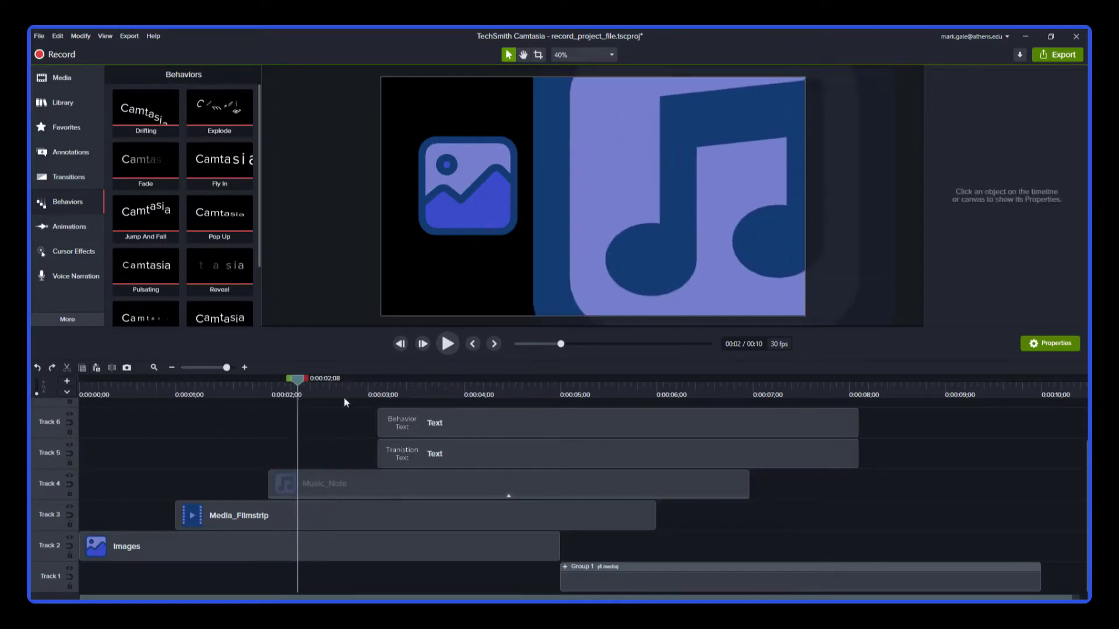
{"action": "left_click", "coordinate": [1031, 154]}
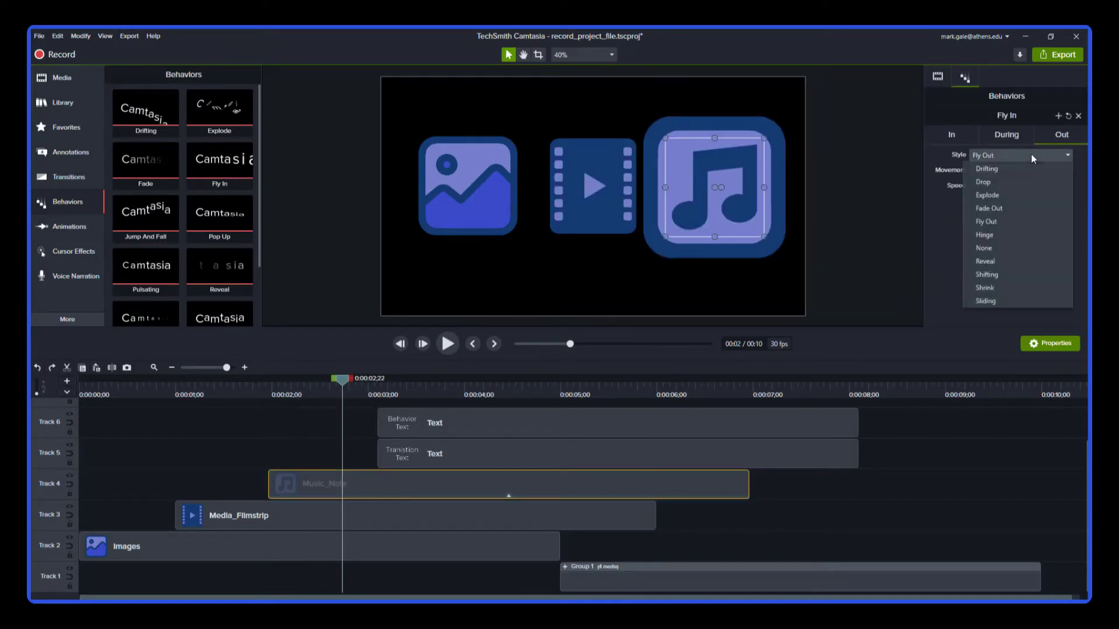
{"action": "left_click", "coordinate": [1030, 154]}
Apply the Reveal behavior to the grouped clip and move the playhead to preview it
{"action": "left_click_drag", "start_coordinate": [249, 274], "coordinate": [385, 410]}
{"action": "left_click_drag", "start_coordinate": [611, 588], "coordinate": [613, 583]}
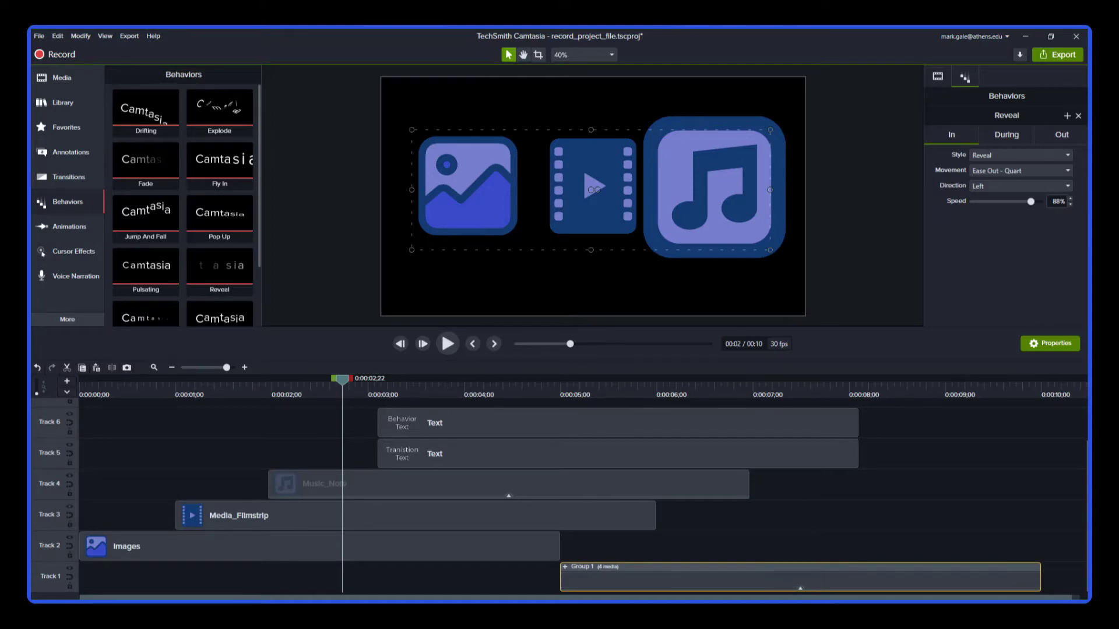
{"action": "left_click", "coordinate": [418, 392]}
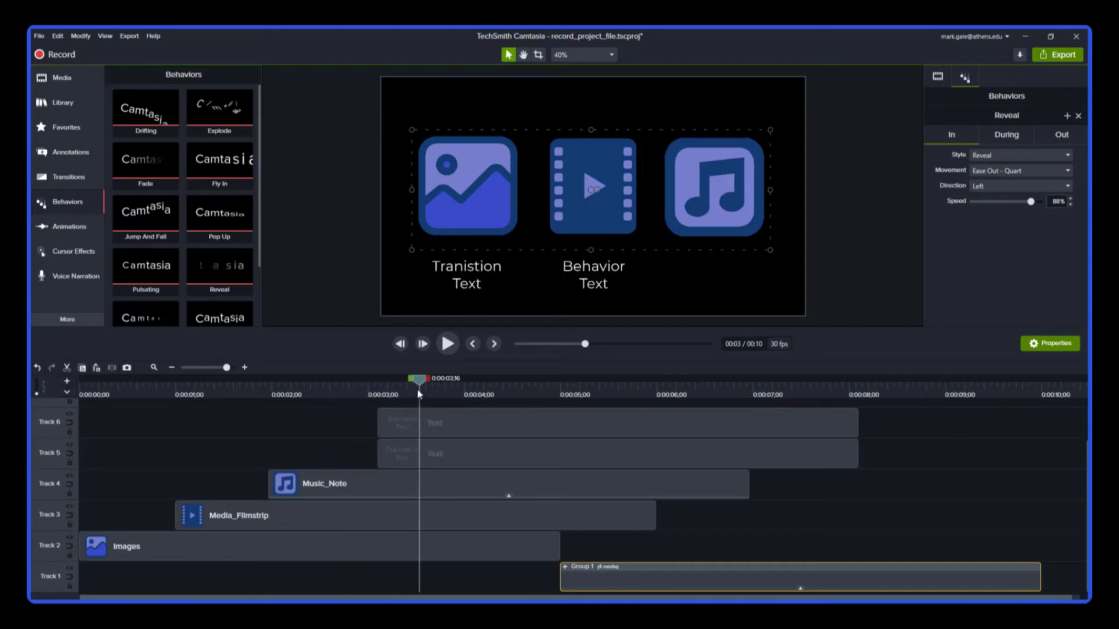
Select the Transition Text and Behavior Text captions on the canvas to inspect them
{"action": "left_click", "coordinate": [471, 278]}
{"action": "left_click", "coordinate": [555, 275]}
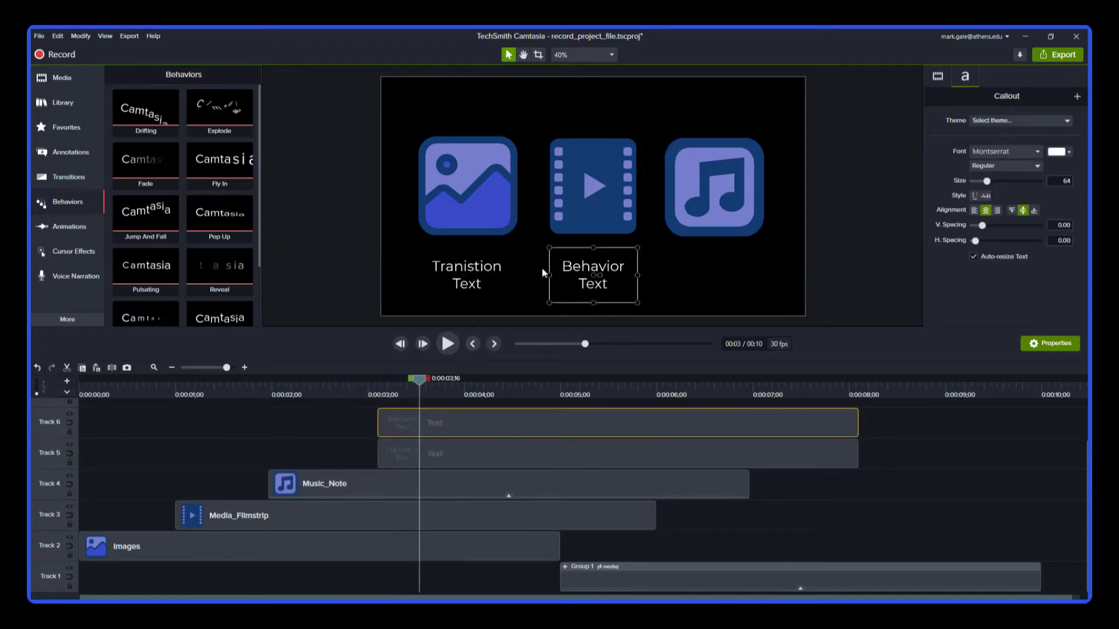
{"action": "left_click", "coordinate": [420, 278]}
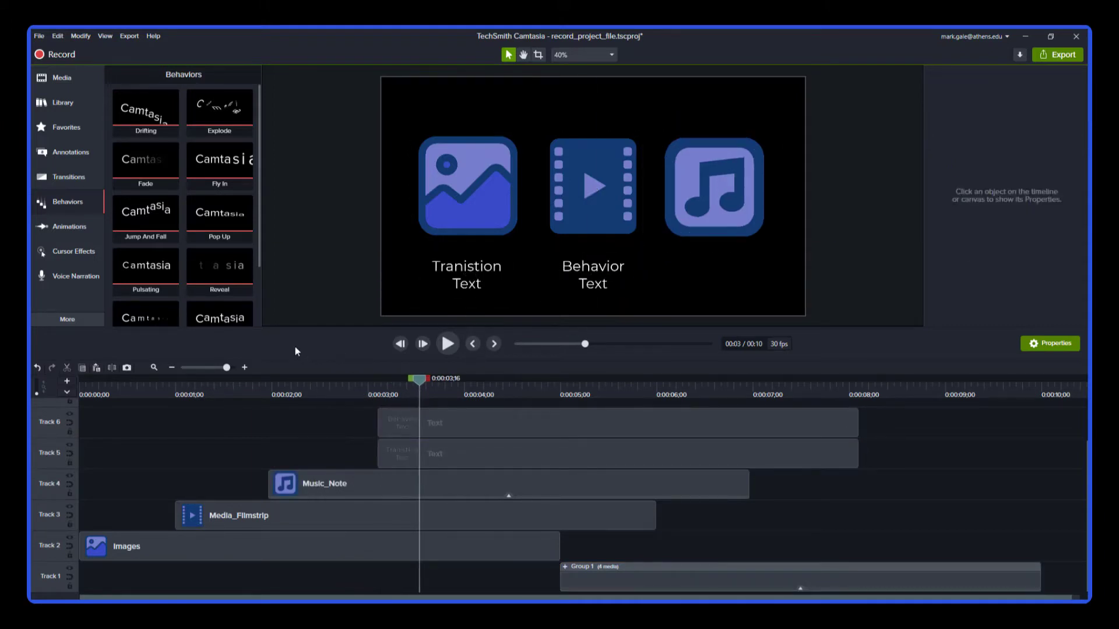
Apply the Fade transition to the Transition Text clip
{"action": "left_click", "coordinate": [69, 177]}
{"action": "left_click_drag", "start_coordinate": [215, 299], "coordinate": [392, 450]}
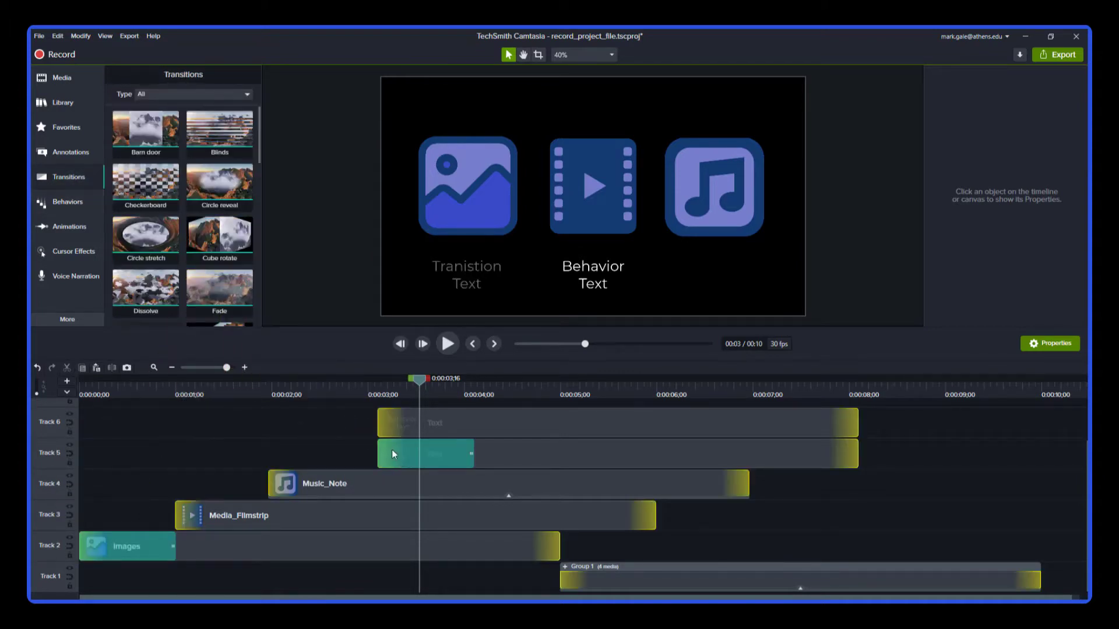
Apply the Fade behavior to the Media_Filmstrip and Behavior Text clips
{"action": "left_click", "coordinate": [94, 207]}
{"action": "left_click_drag", "start_coordinate": [166, 194], "coordinate": [224, 513]}
{"action": "left_click_drag", "start_coordinate": [145, 166], "coordinate": [399, 417]}
{"action": "left_click", "coordinate": [80, 387]}
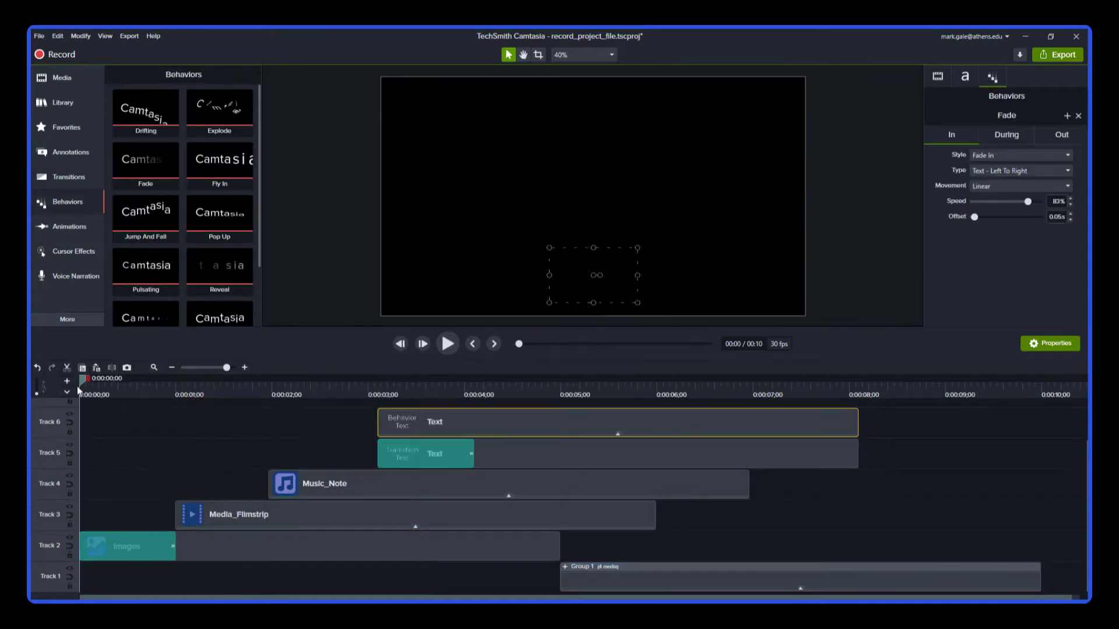
Play the timeline to preview the transitions and behaviors
{"action": "key", "text": "space"}
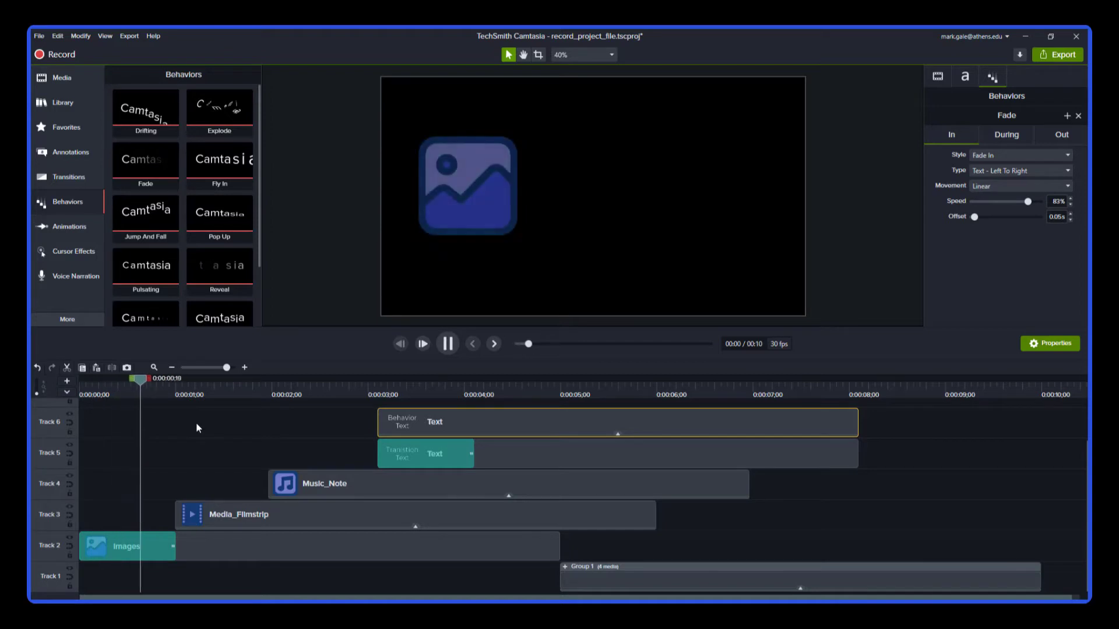
{"action": "key", "text": "space"}
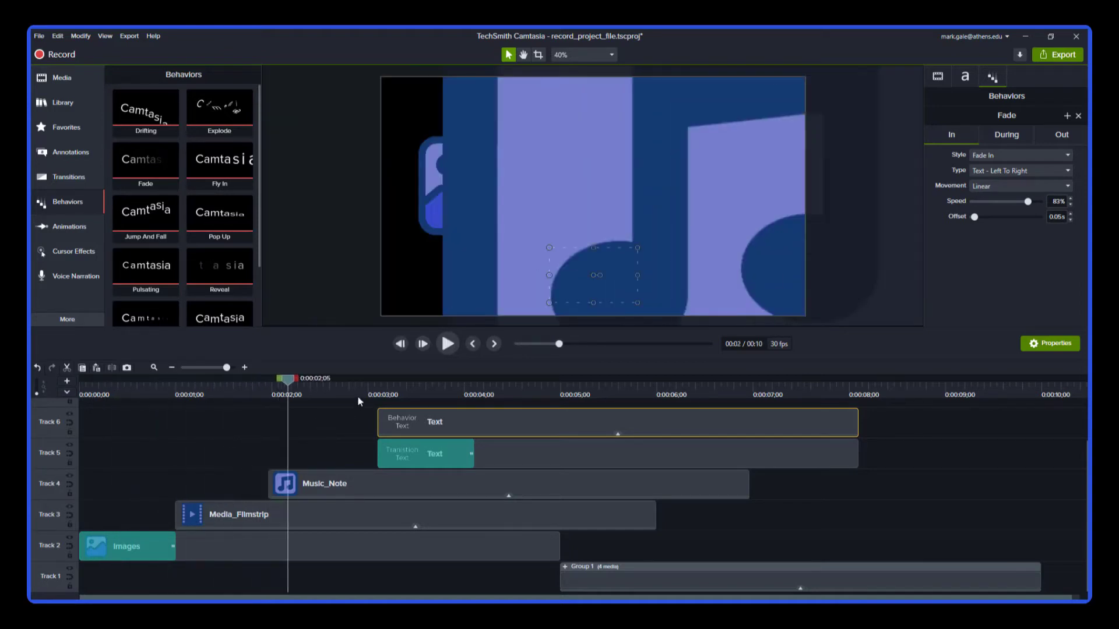
{"action": "key", "text": "space"}
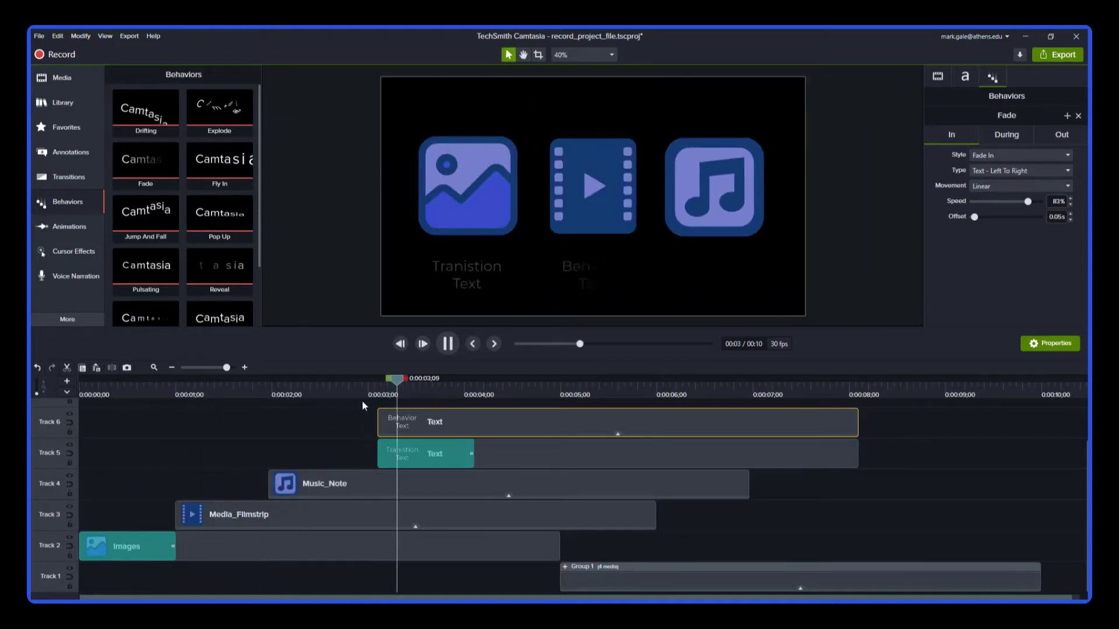
{"action": "key", "text": "space"}
Set the Behavior Text fade type to Text - Center To Out and scrub to preview it
{"action": "left_click_drag", "start_coordinate": [367, 383], "coordinate": [410, 383]}
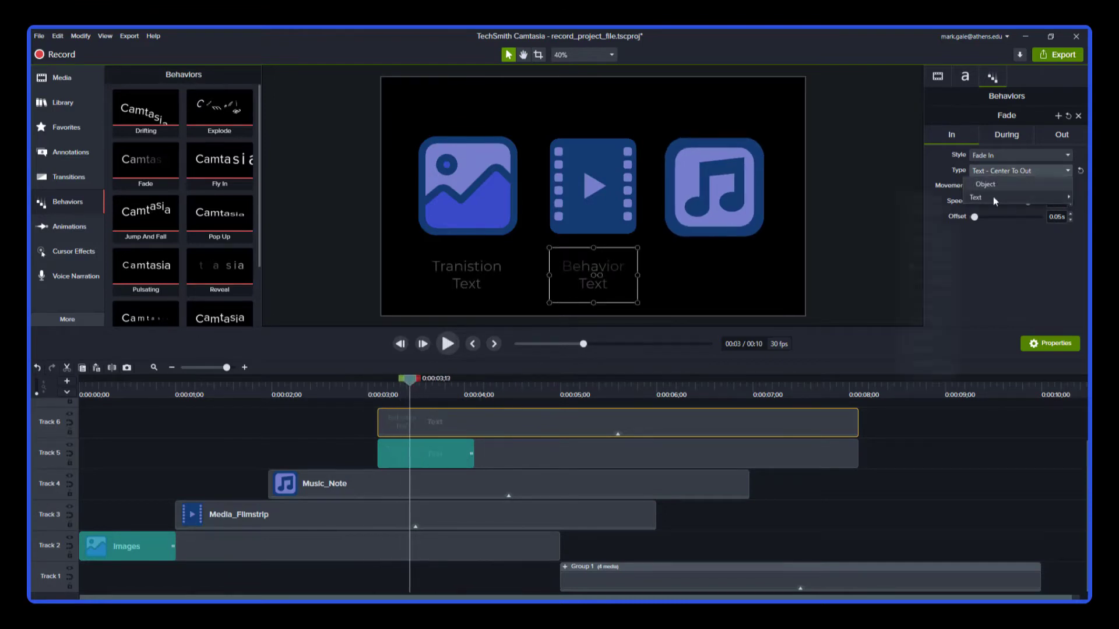
{"action": "mouse_move", "coordinate": [993, 198]}
{"action": "left_click", "coordinate": [920, 307]}
{"action": "left_click_drag", "start_coordinate": [354, 392], "coordinate": [394, 389]}
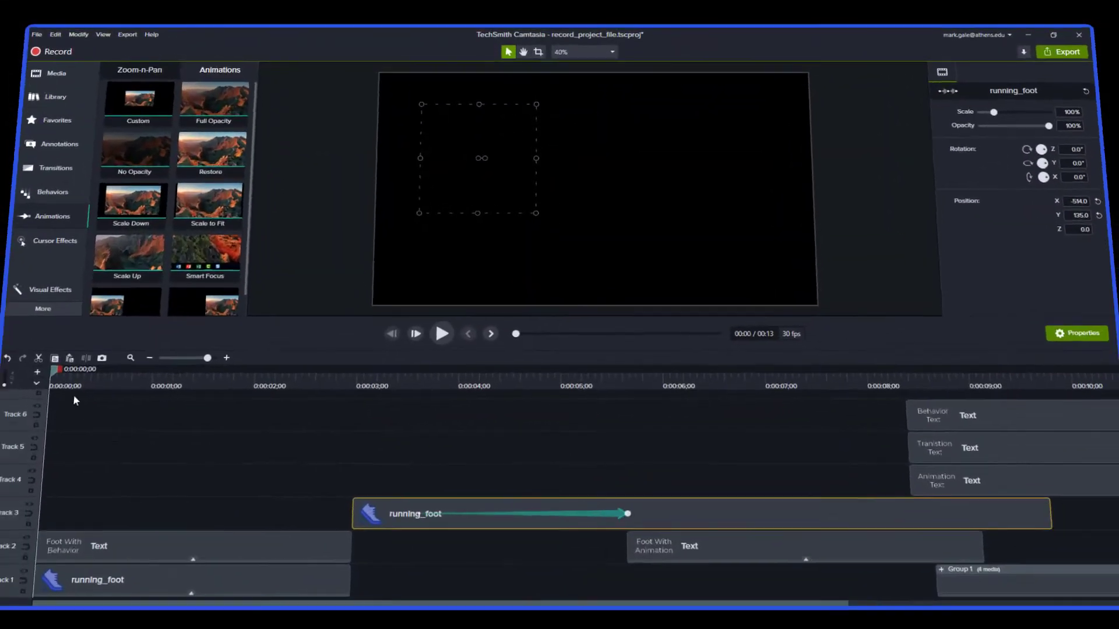
Move the first running_foot image to the right side of the canvas
{"action": "key", "text": "space"}
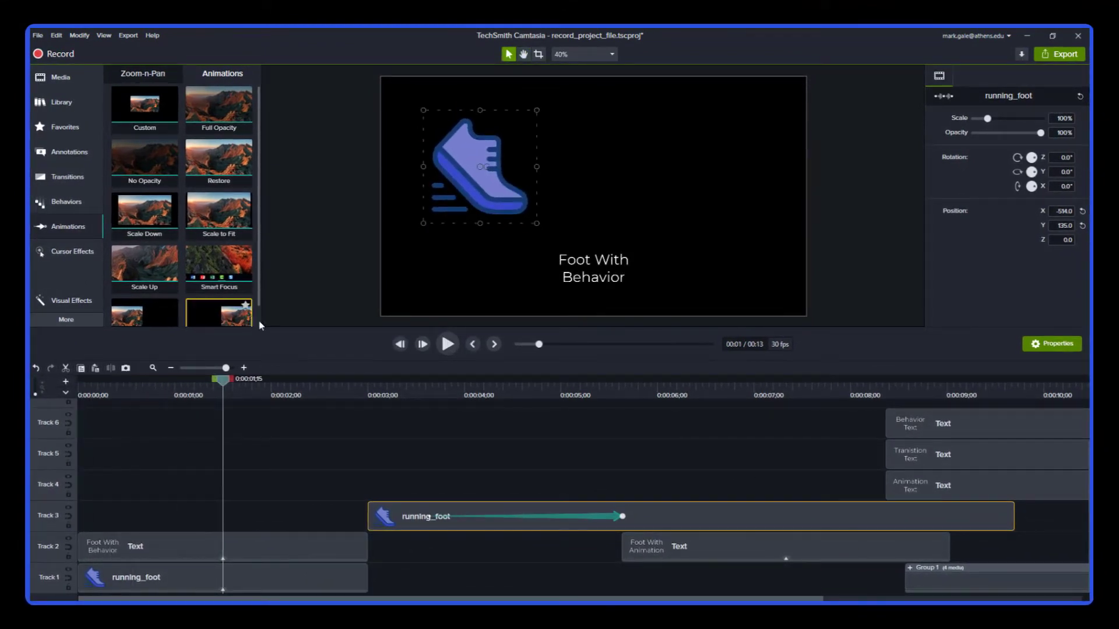
{"action": "left_click_drag", "start_coordinate": [486, 195], "coordinate": [693, 191]}
Play the timeline from the start to compare the foot with behavior and the foot with animation
{"action": "left_click_drag", "start_coordinate": [142, 387], "coordinate": [83, 383]}
{"action": "key", "text": "space"}
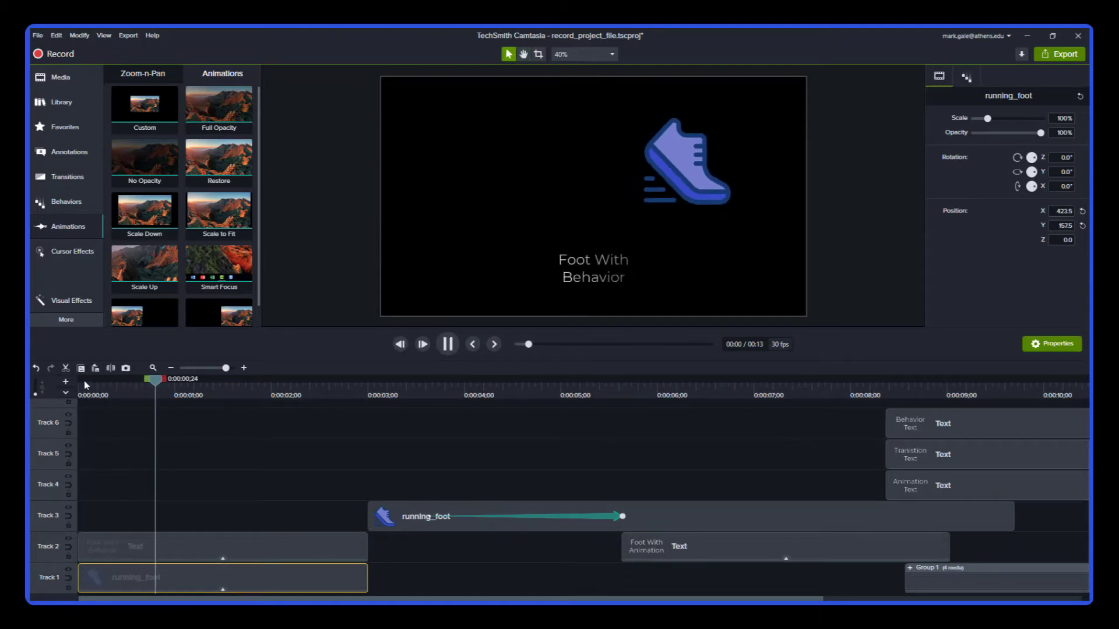
{"action": "key", "text": "space"}
{"action": "left_click", "coordinate": [384, 396]}
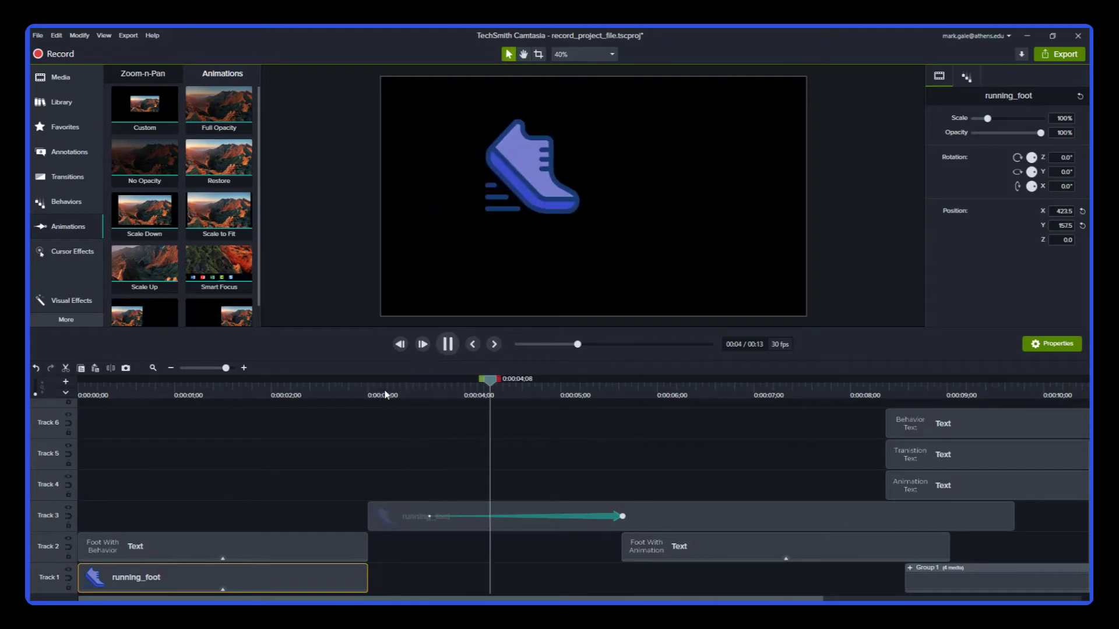
{"action": "key", "text": "space"}
{"action": "left_click", "coordinate": [391, 395]}
{"action": "key", "text": "space"}
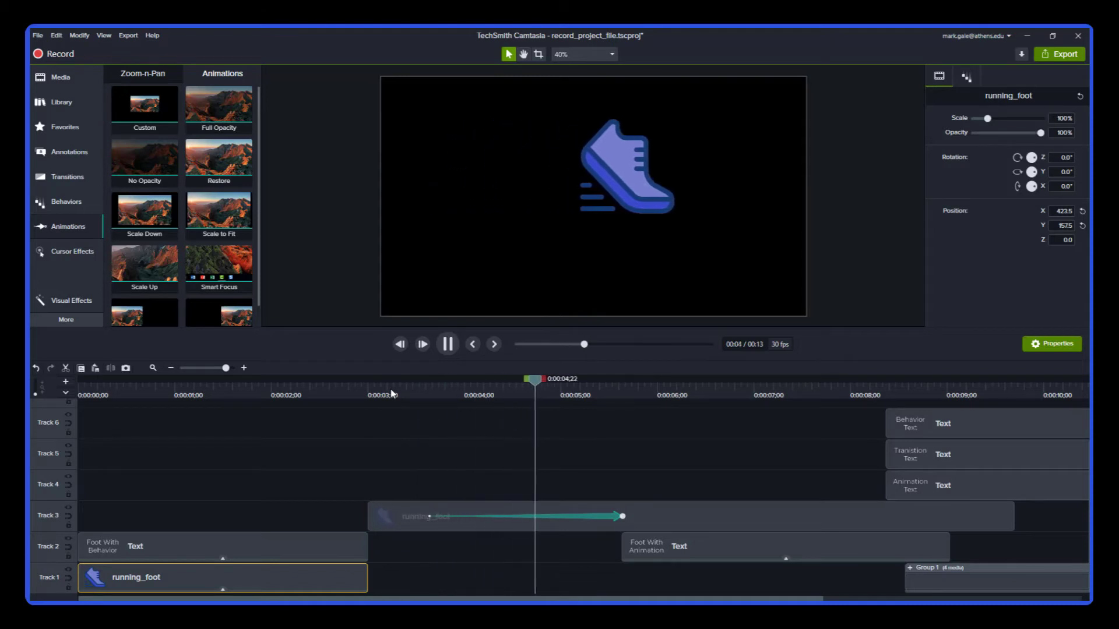
{"action": "key", "text": "space"}
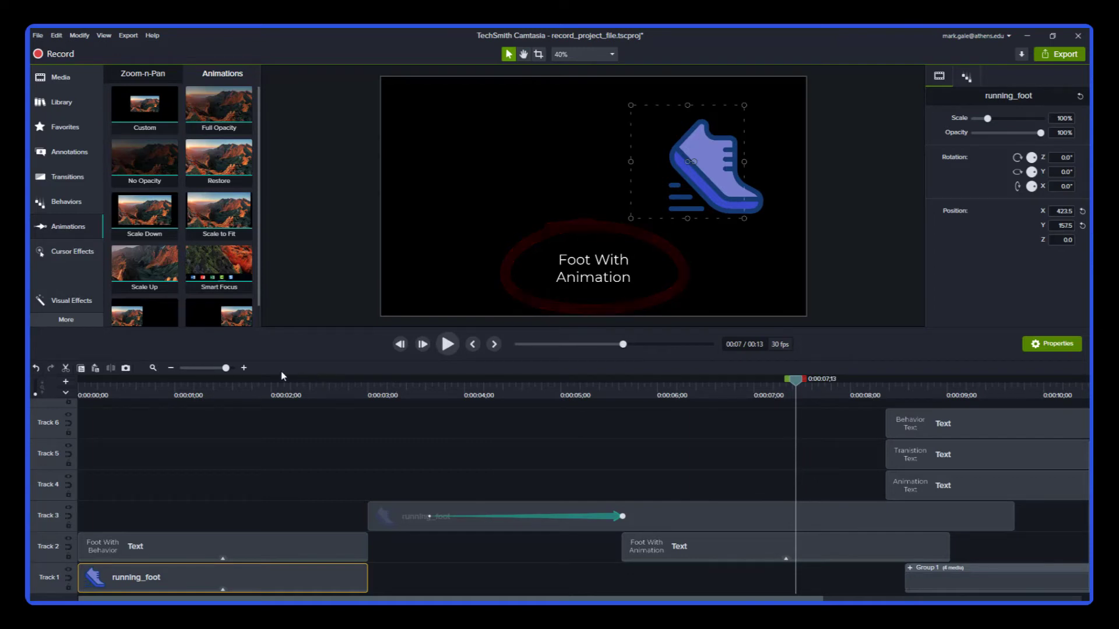
At the end of the running_foot animation, set the scale to 170.7% and opacity to 39%
{"action": "left_click", "coordinate": [427, 389]}
{"action": "left_click", "coordinate": [624, 390]}
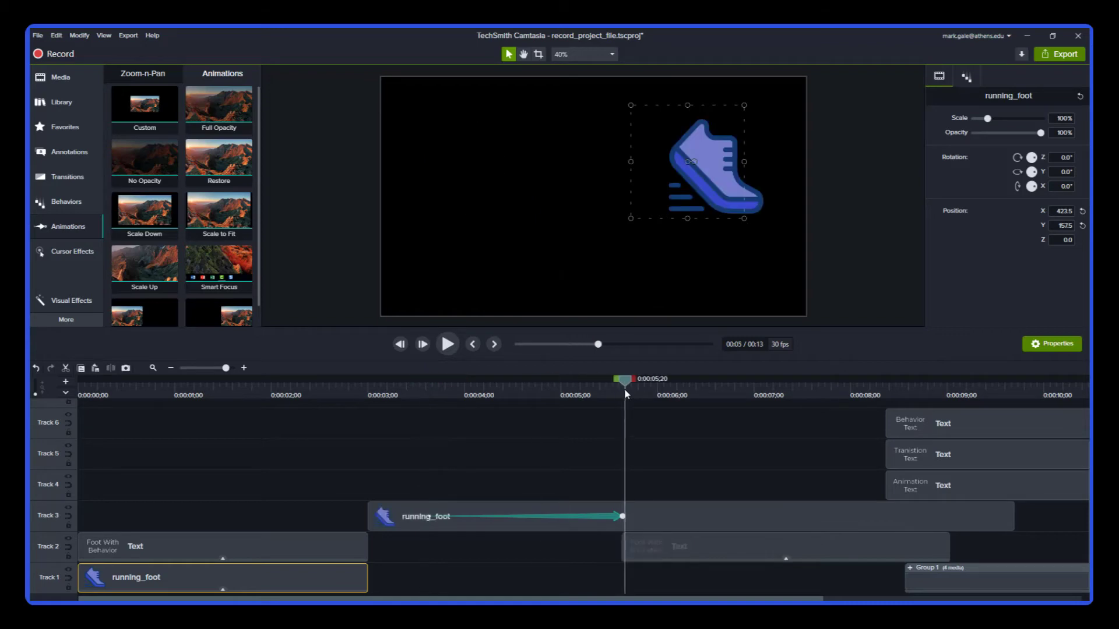
{"action": "left_click", "coordinate": [453, 389]}
{"action": "left_click_drag", "start_coordinate": [451, 390], "coordinate": [621, 396]}
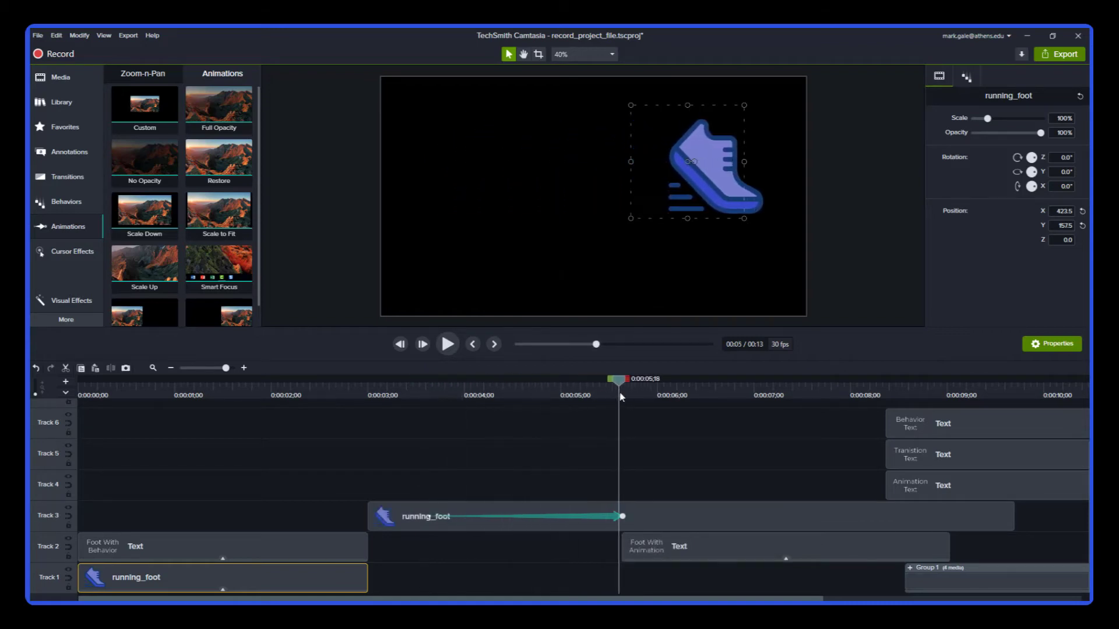
{"action": "left_click", "coordinate": [1001, 118]}
{"action": "left_click_drag", "start_coordinate": [1039, 133], "coordinate": [1001, 135]}
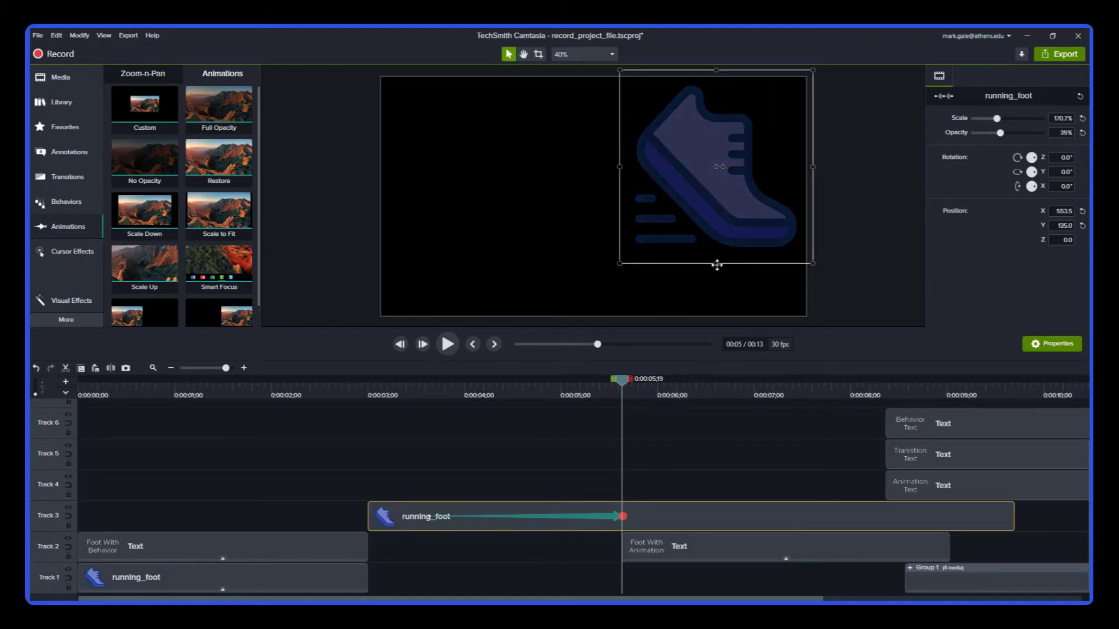
Play and scrub through the running_foot animation to preview it
{"action": "left_click", "coordinate": [414, 385]}
{"action": "key", "text": "space"}
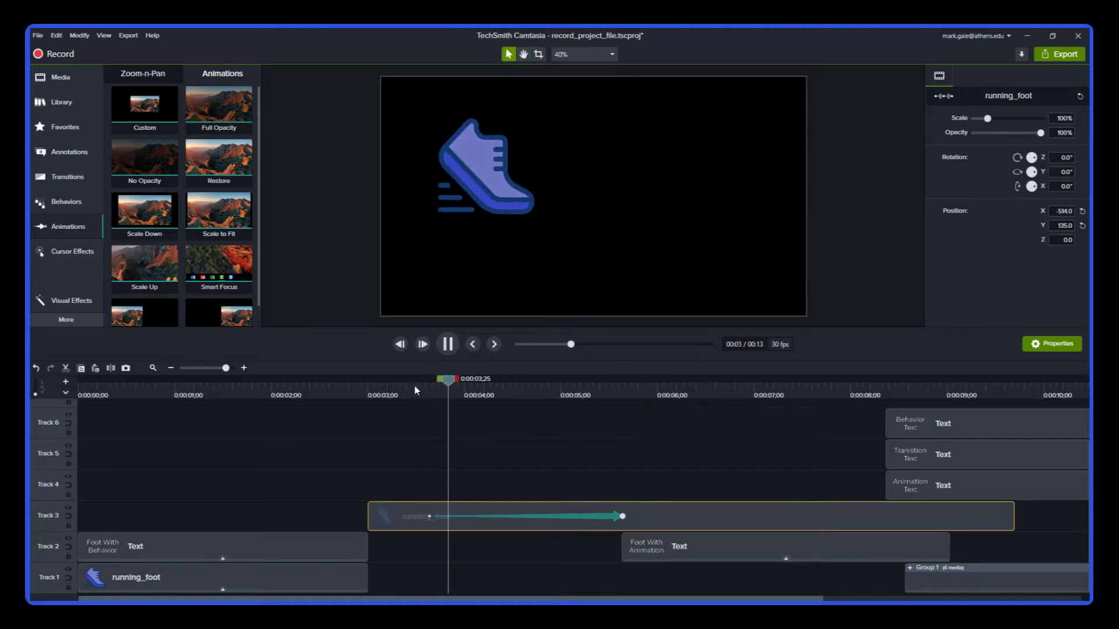
{"action": "key", "text": "space"}
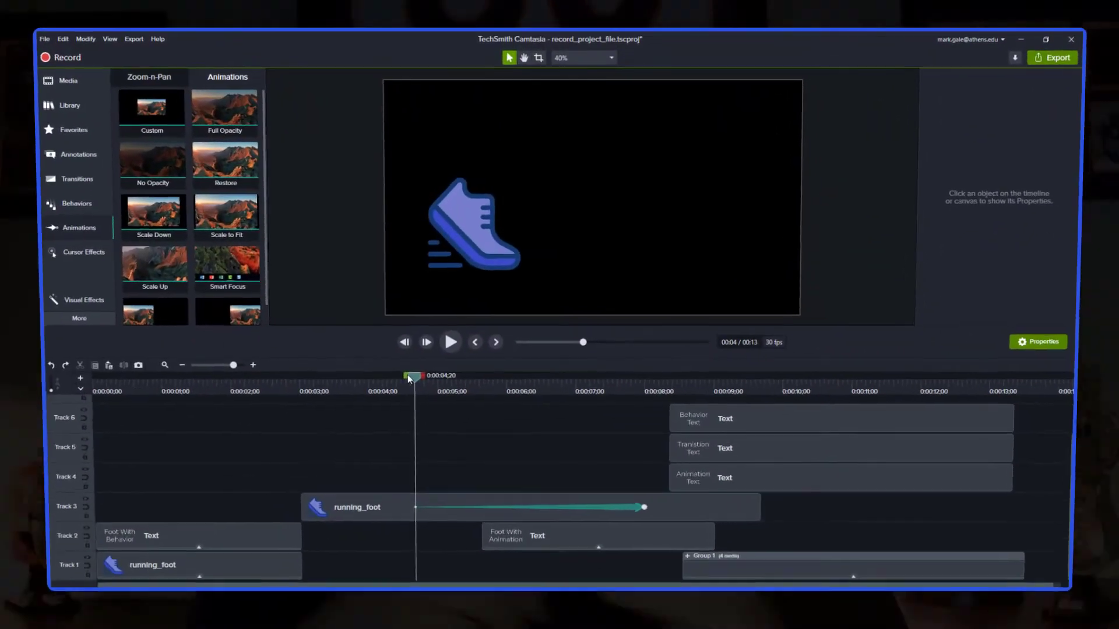
{"action": "left_click", "coordinate": [648, 385]}
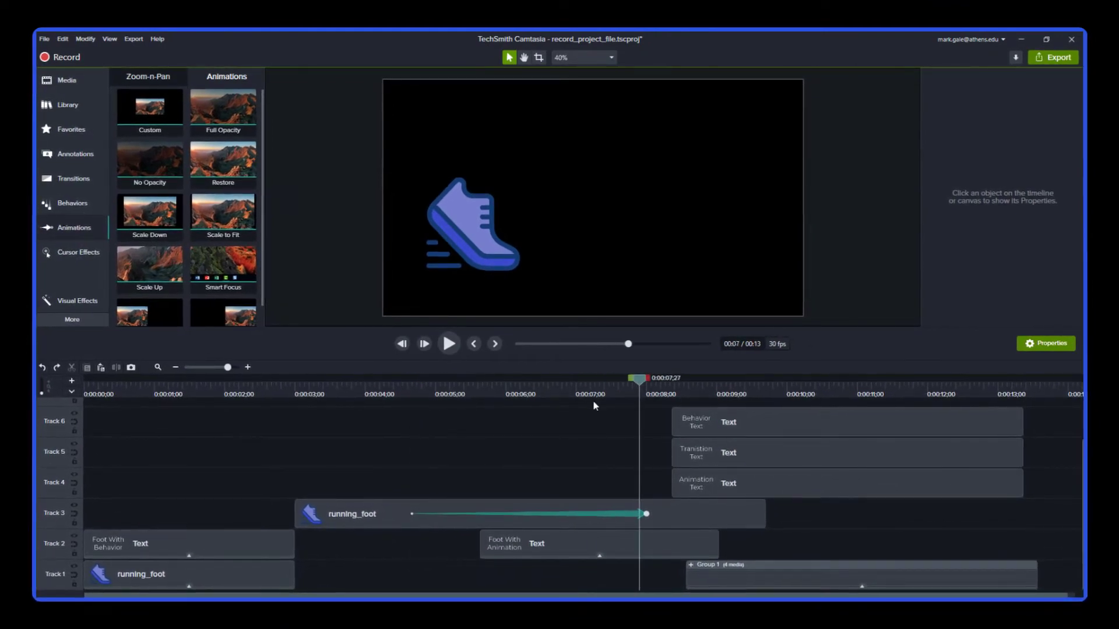
{"action": "left_click_drag", "start_coordinate": [423, 403], "coordinate": [524, 390]}
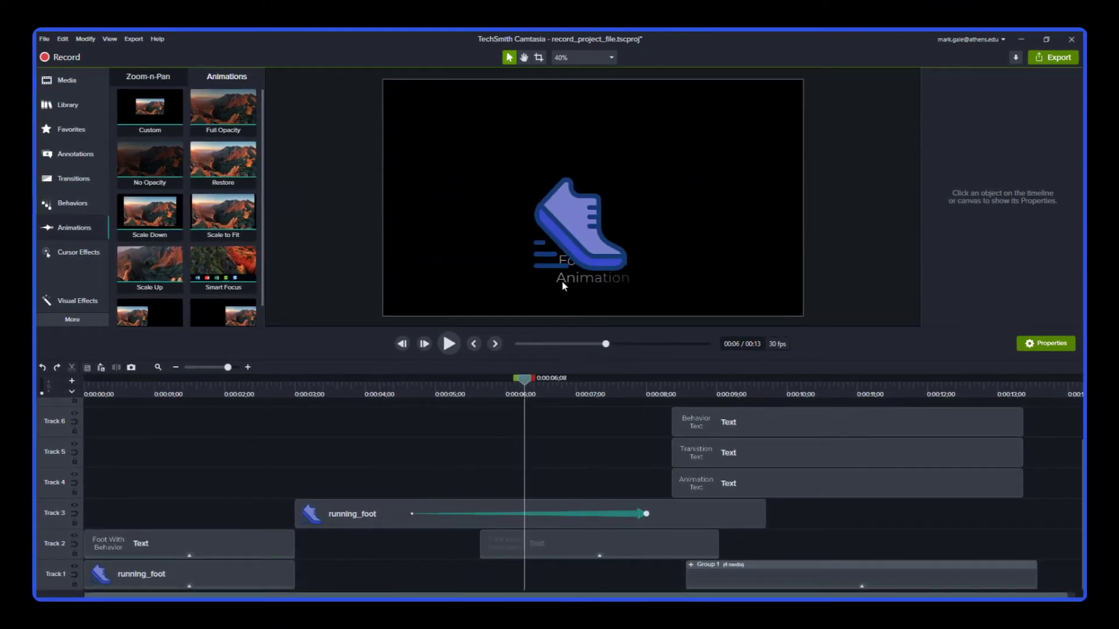
Move the animated foot's end position up above the Foot With Animation caption and replay the animation
{"action": "left_click", "coordinate": [569, 254]}
{"action": "left_click_drag", "start_coordinate": [568, 255], "coordinate": [569, 197]}
{"action": "left_click", "coordinate": [401, 393]}
{"action": "key", "text": "space"}
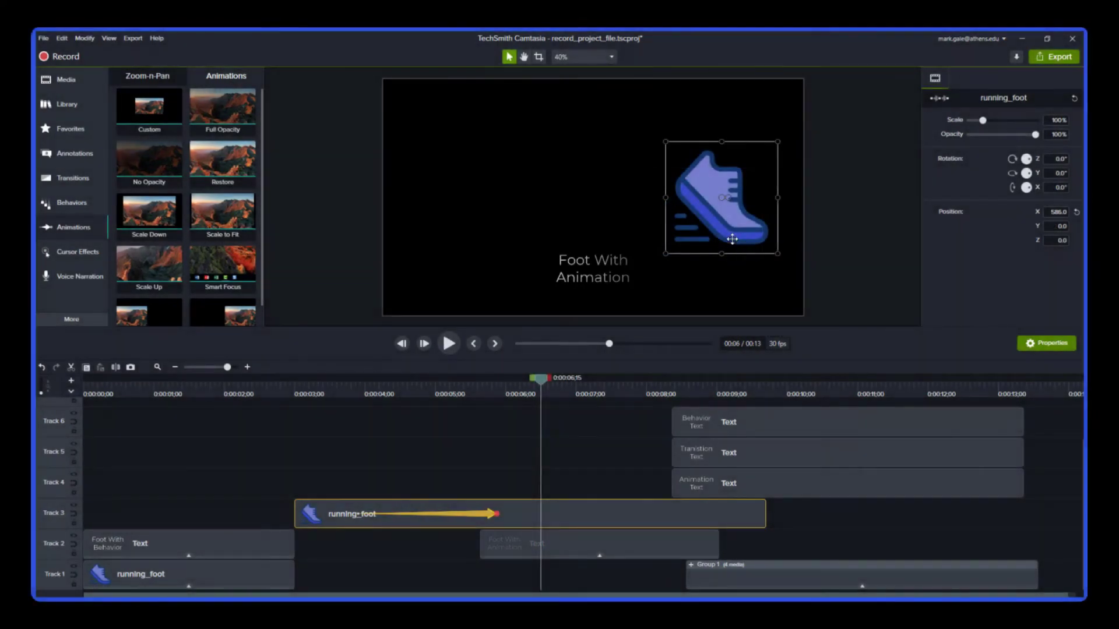
{"action": "left_click_drag", "start_coordinate": [727, 226], "coordinate": [725, 199]}
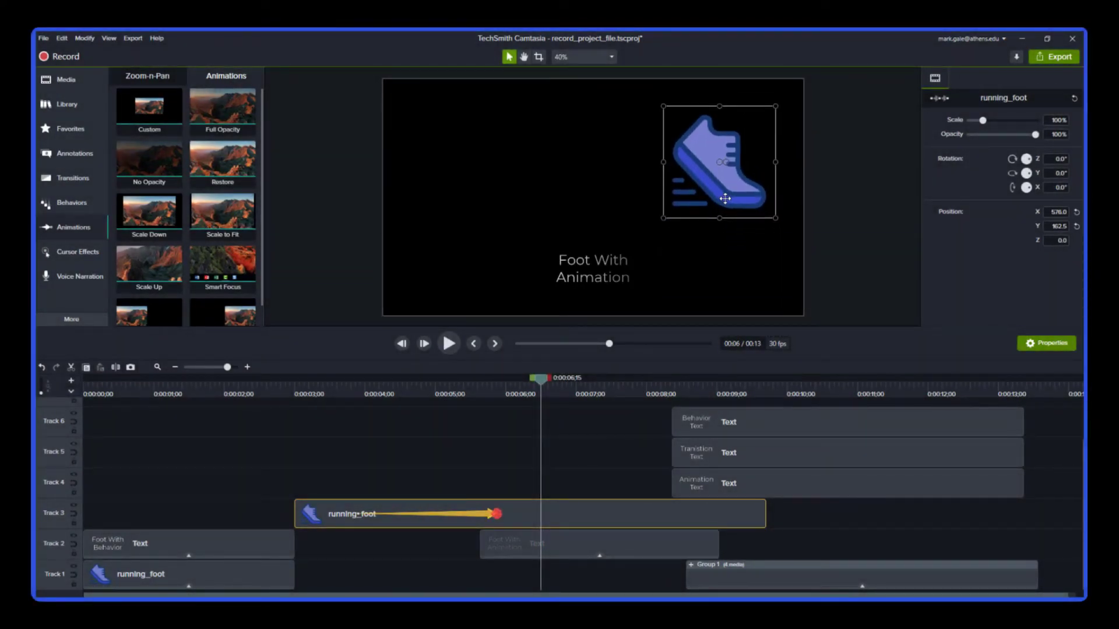
{"action": "left_click", "coordinate": [360, 392]}
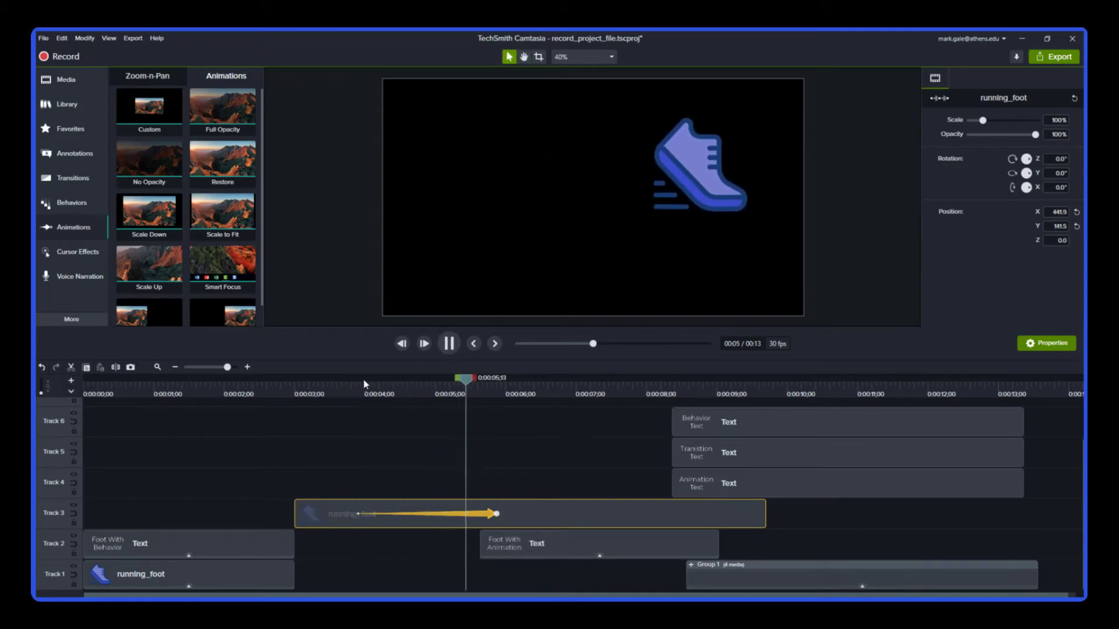
Play the foot animation from about 4 seconds to preview its movement
{"action": "left_click", "coordinate": [400, 389]}
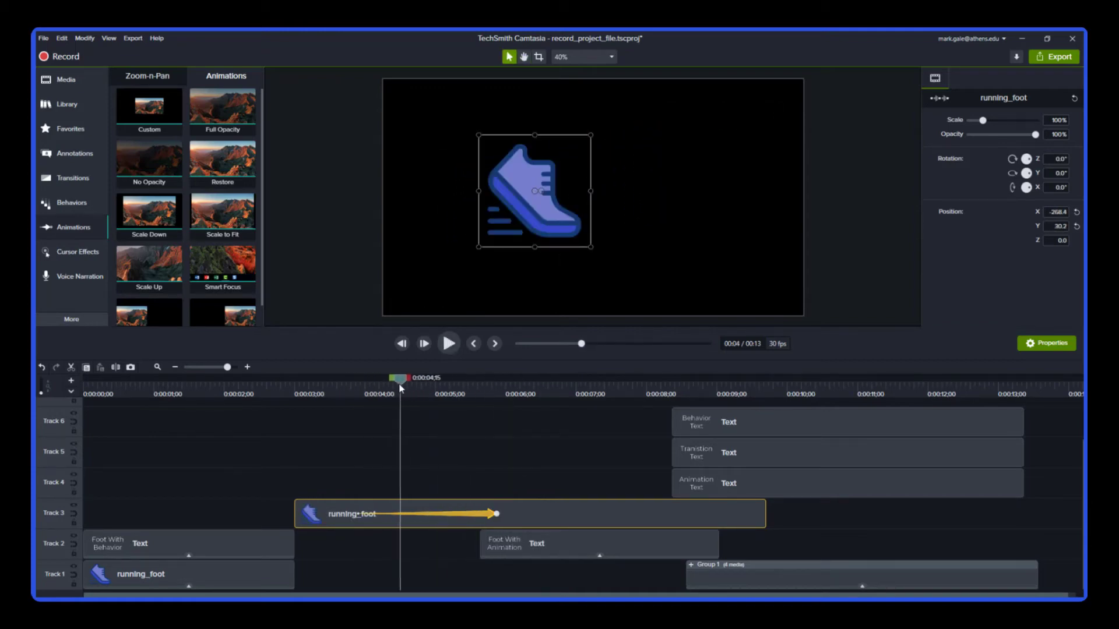
{"action": "key", "text": "space"}
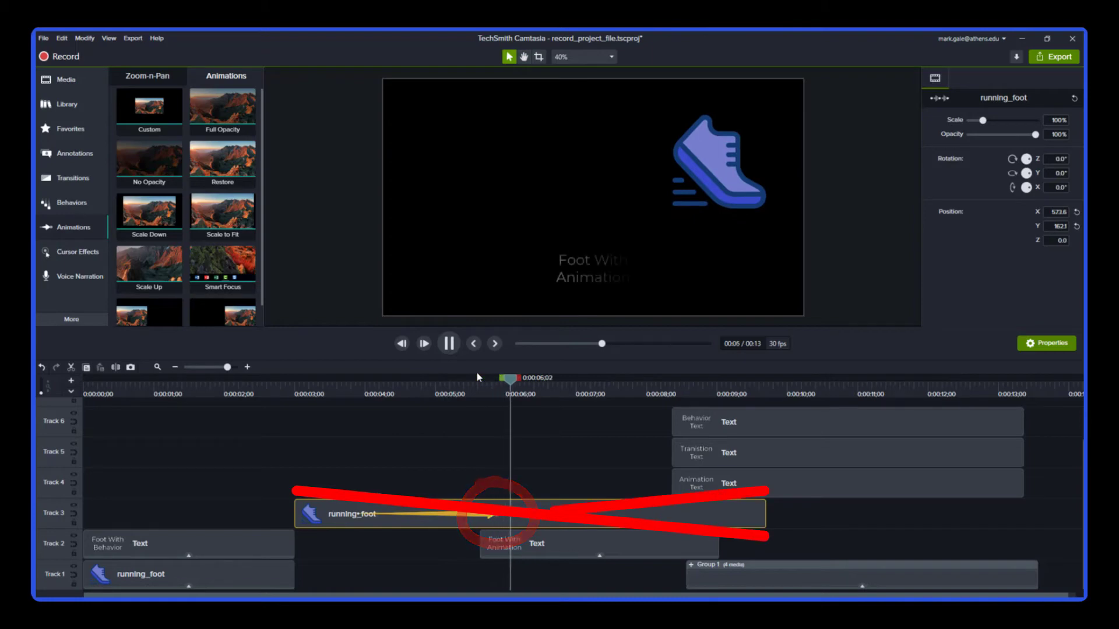
{"action": "key", "text": "space"}
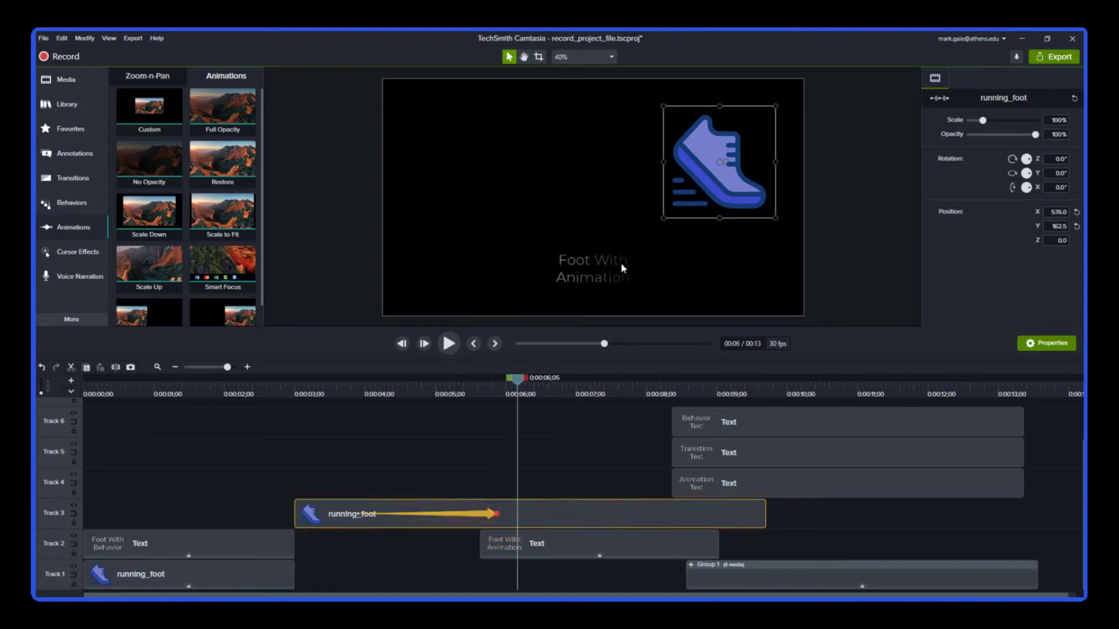
Undo the last two position changes made to the animated foot
{"action": "key", "text": "ctrl+z"}
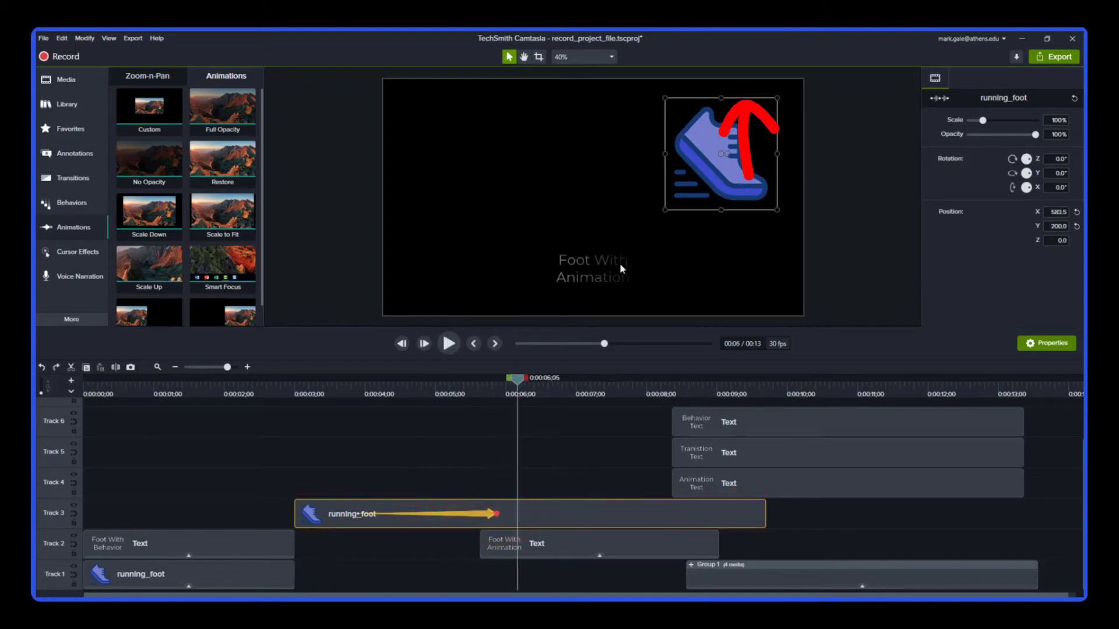
{"action": "key", "text": "ctrl+z"}
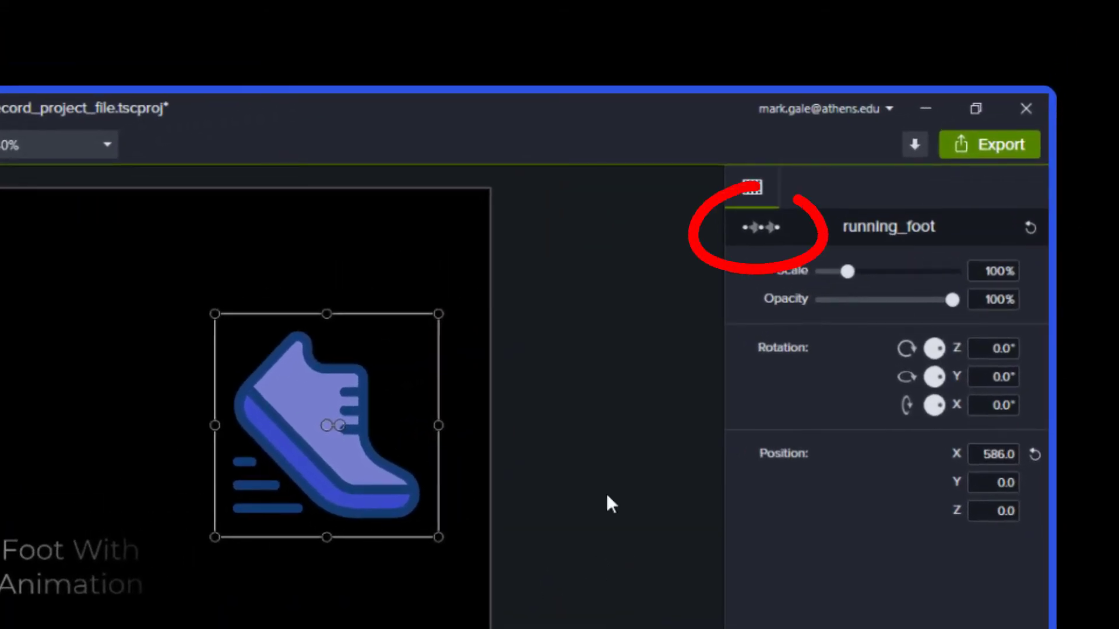
Turn on the animation toggle for the running_foot properties and move the foot's end position up to about Y 207.5
{"action": "left_click", "coordinate": [757, 227]}
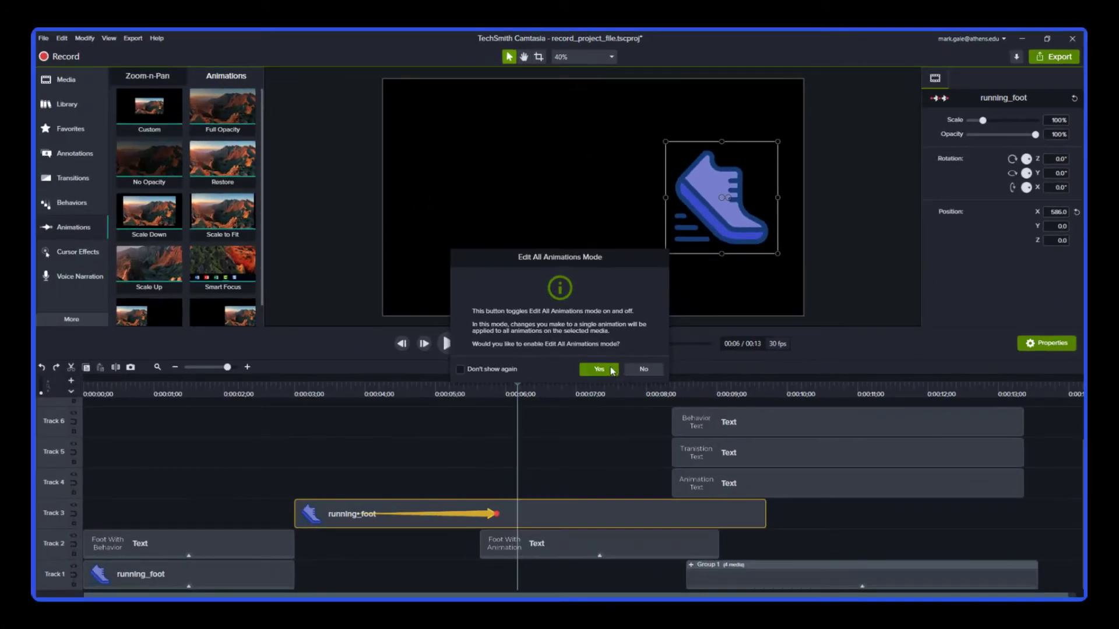
{"action": "left_click", "coordinate": [599, 369]}
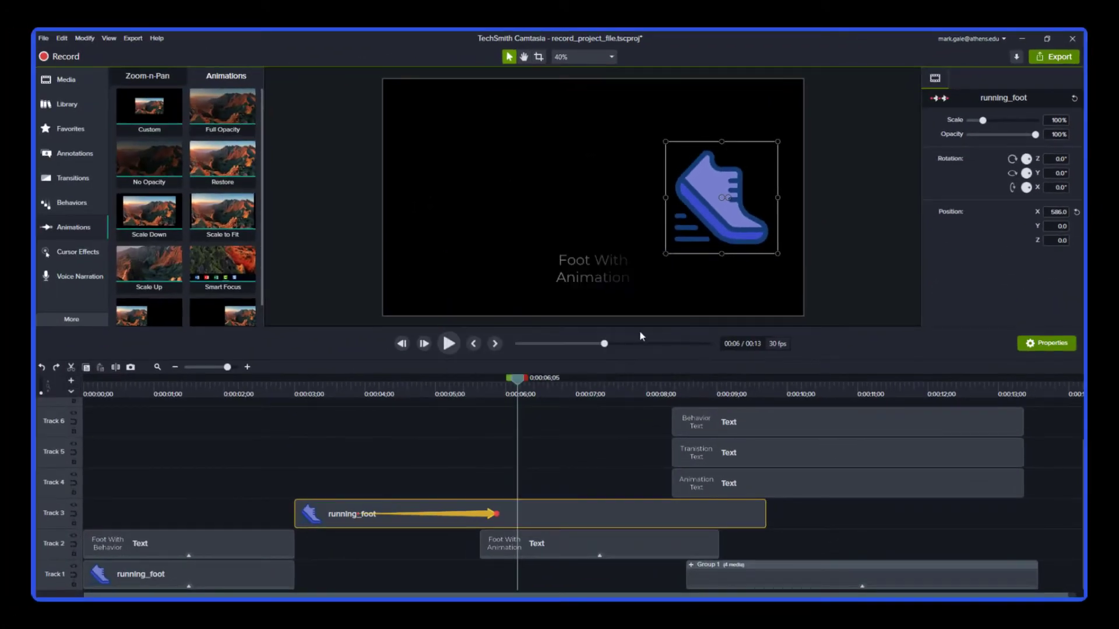
{"action": "left_click_drag", "start_coordinate": [677, 224], "coordinate": [696, 200]}
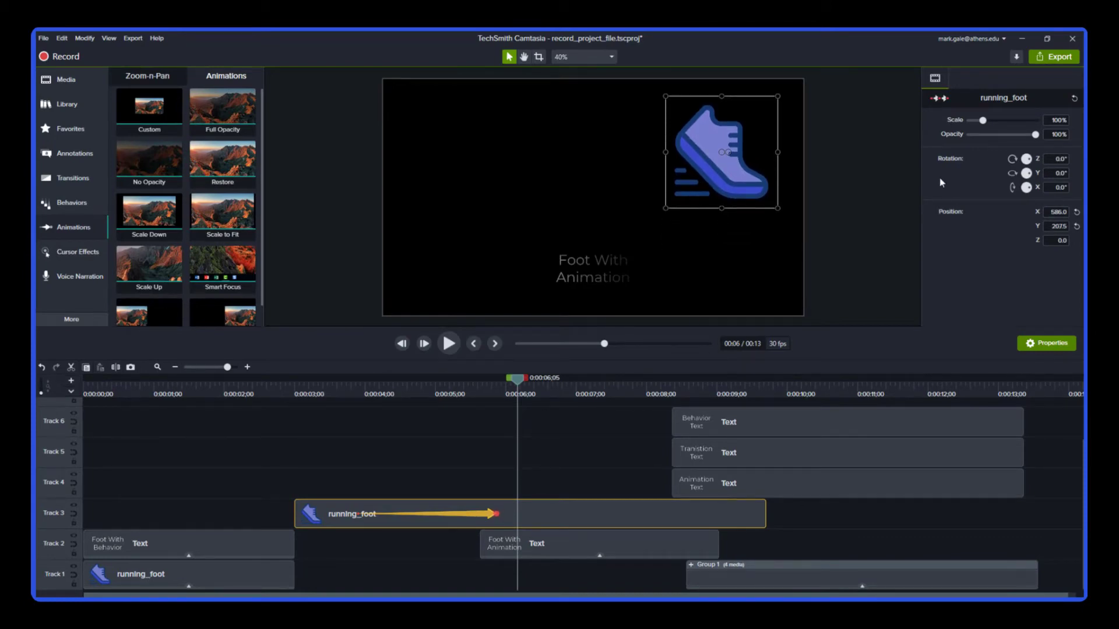
Replay the running_foot animation from about 3.8 seconds to check the new end position
{"action": "left_click", "coordinate": [352, 395]}
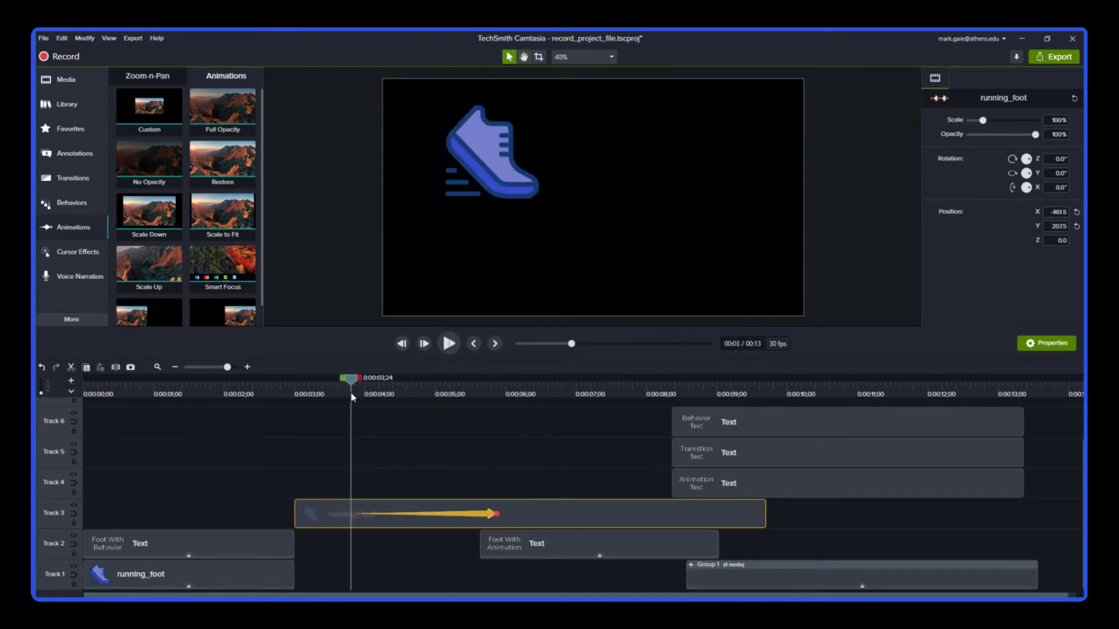
{"action": "key", "text": "space"}
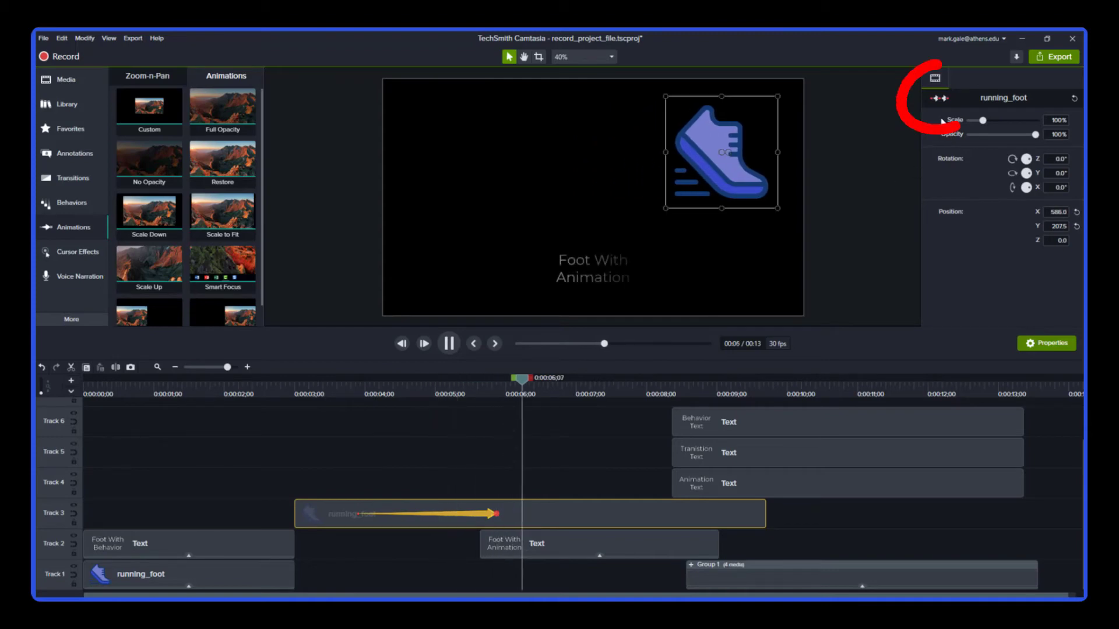
{"action": "key", "text": "space"}
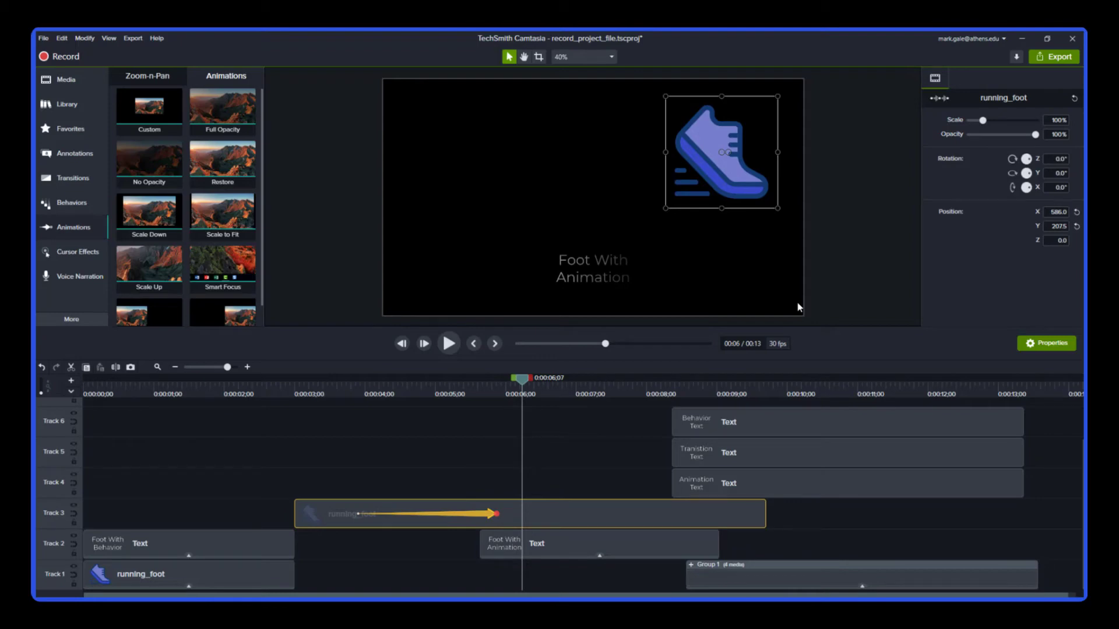
Shorten the running_foot animation by moving its end point earlier to about 5 seconds
{"action": "left_click_drag", "start_coordinate": [496, 514], "coordinate": [466, 515]}
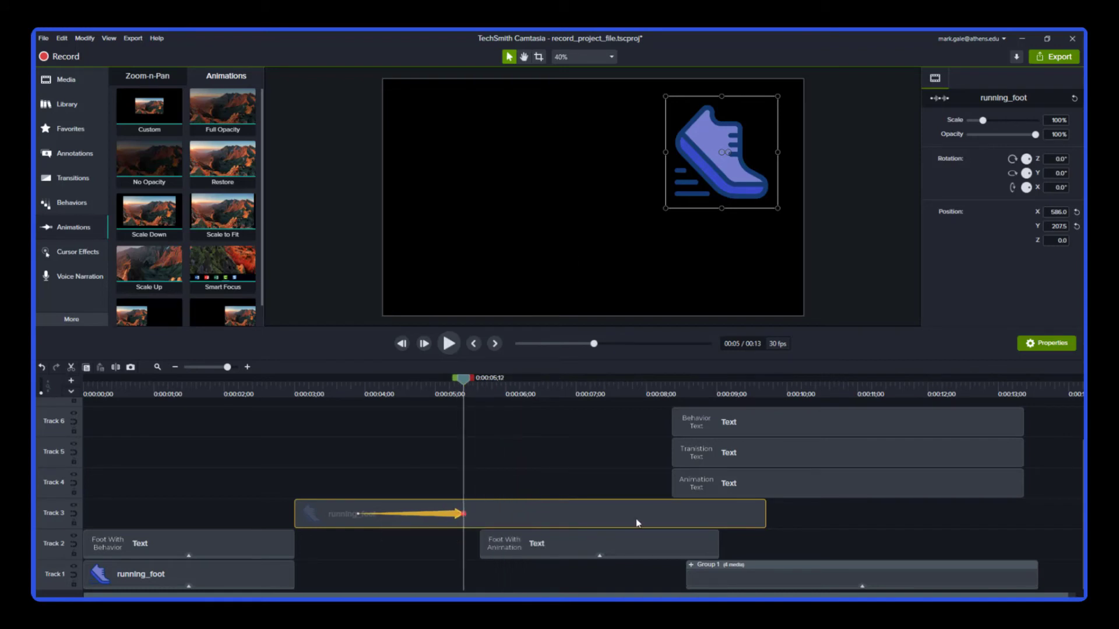
{"action": "left_click", "coordinate": [577, 469]}
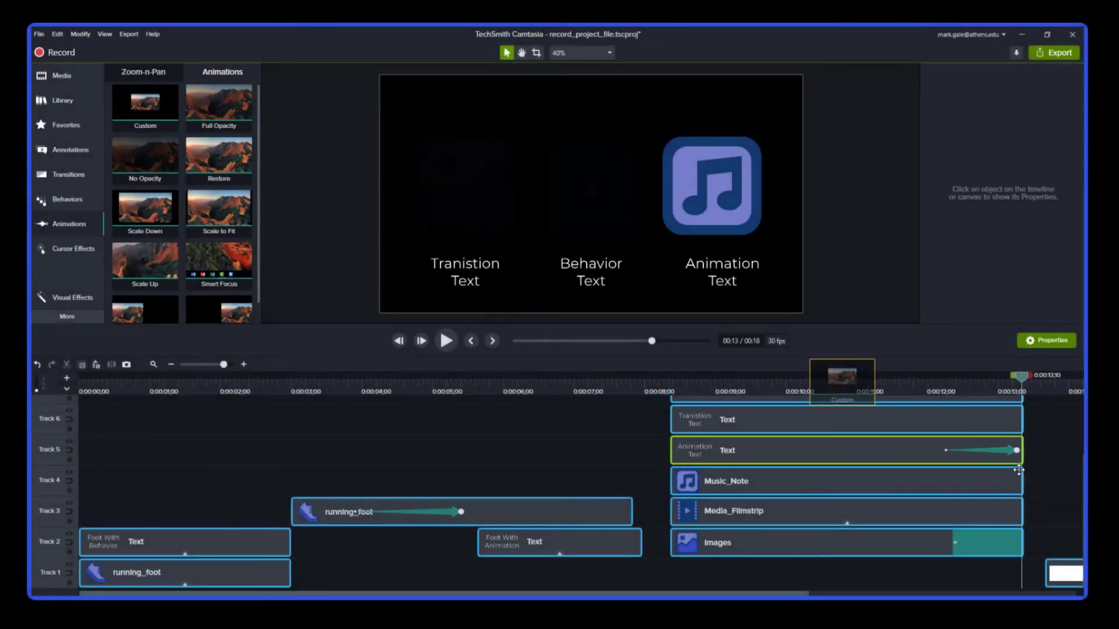
Select the end of the Music_Note animation and set its opacity to 0%
{"action": "left_click", "coordinate": [1016, 481]}
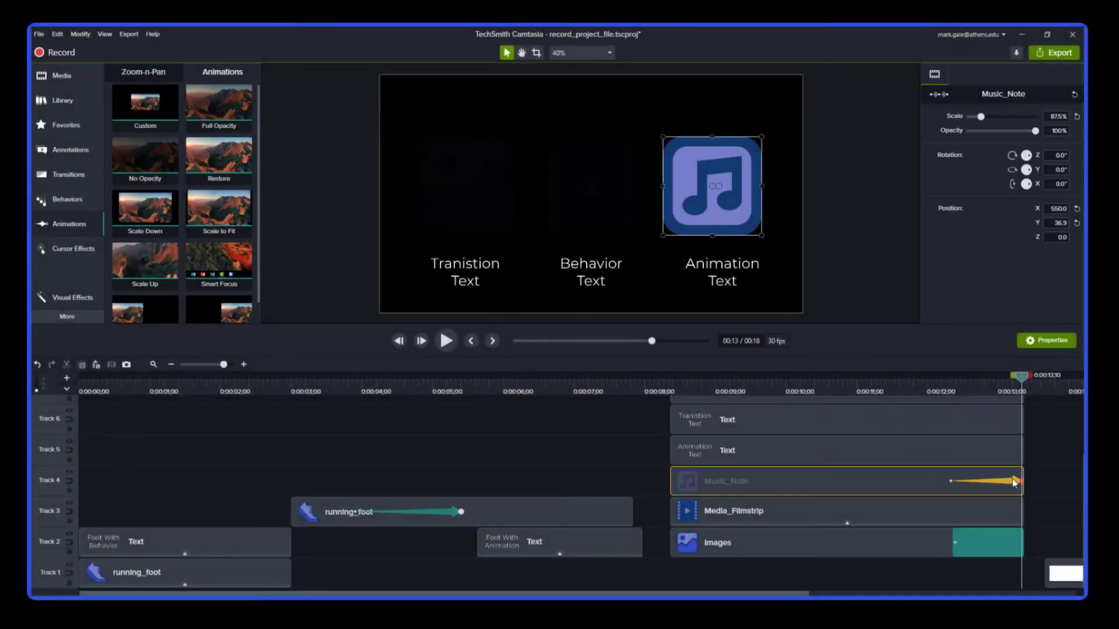
{"action": "left_click_drag", "start_coordinate": [1037, 132], "coordinate": [953, 133]}
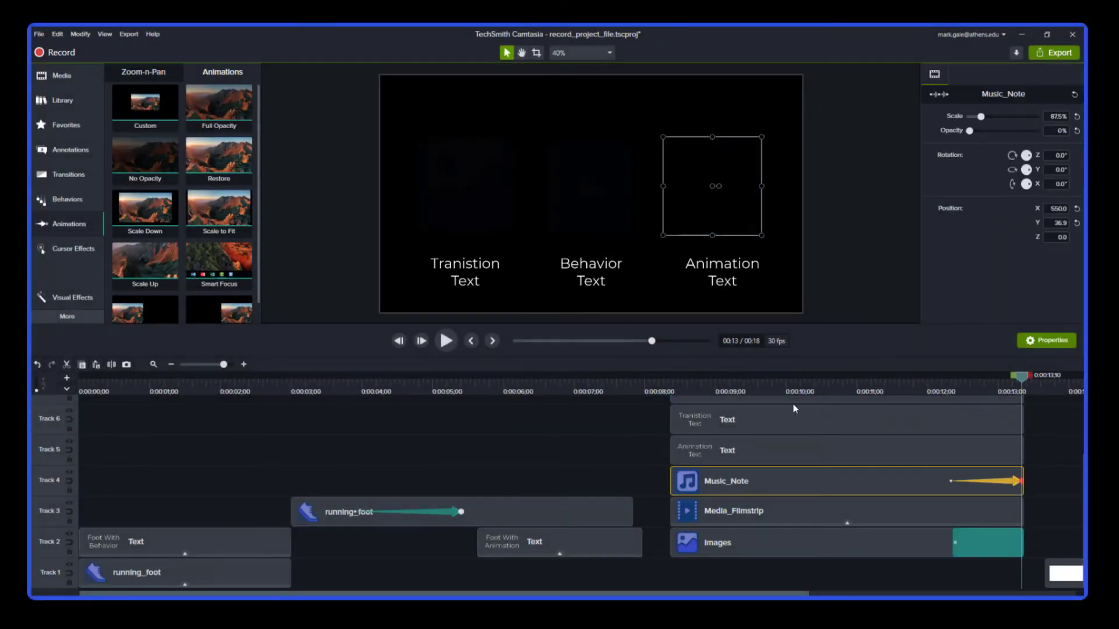
Play the timeline from about 12 seconds to preview the Music_Note fade-out
{"action": "left_click", "coordinate": [928, 386]}
{"action": "key", "text": "space"}
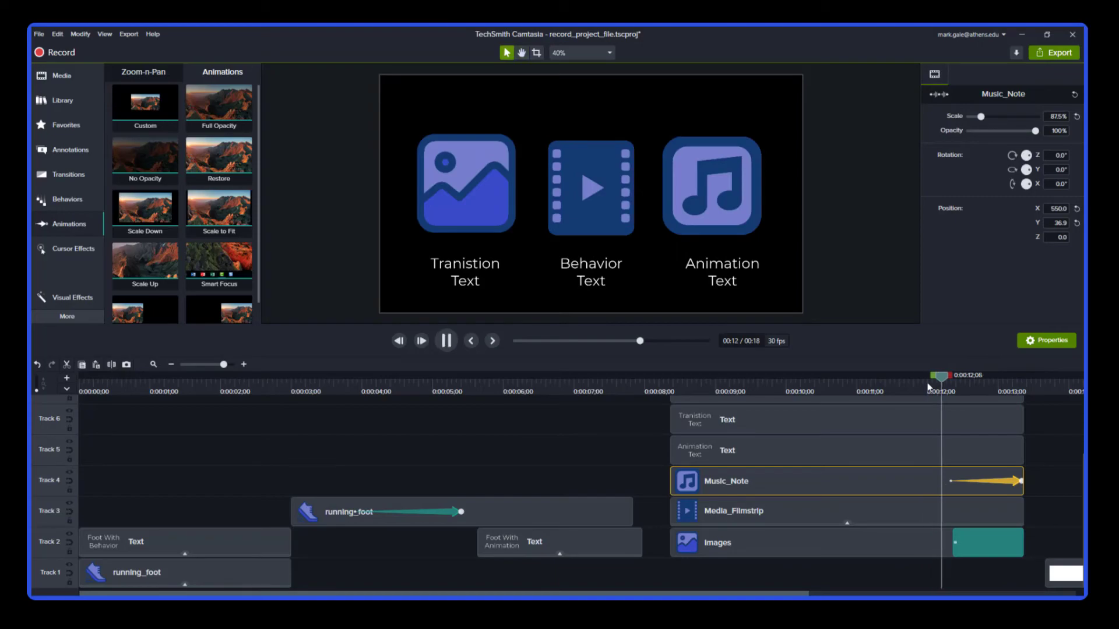